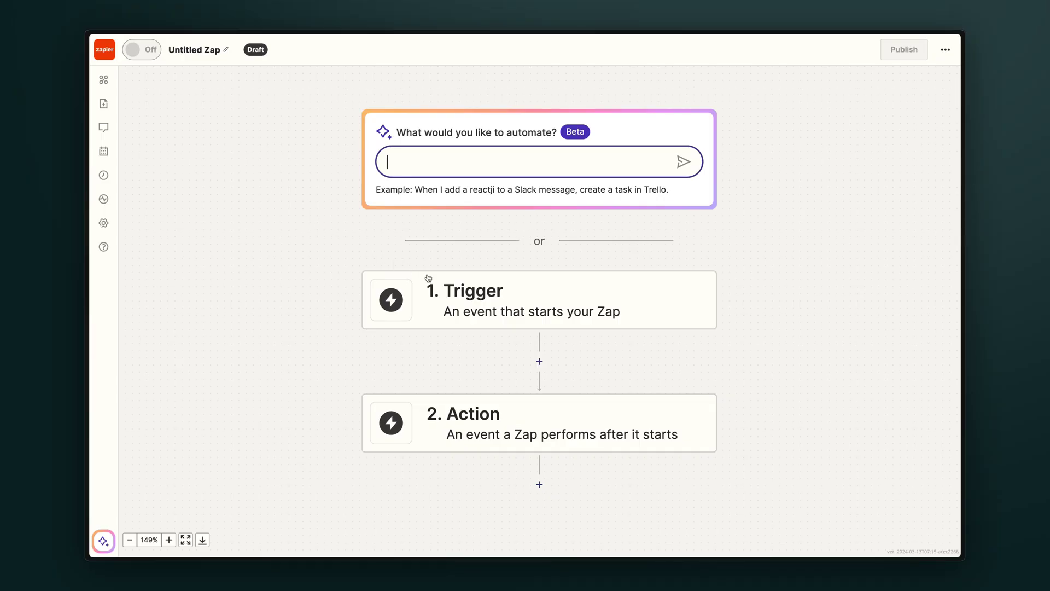
# Open the trigger chooser for the first step of the new Untitled Zap
pyautogui.click(502, 290)
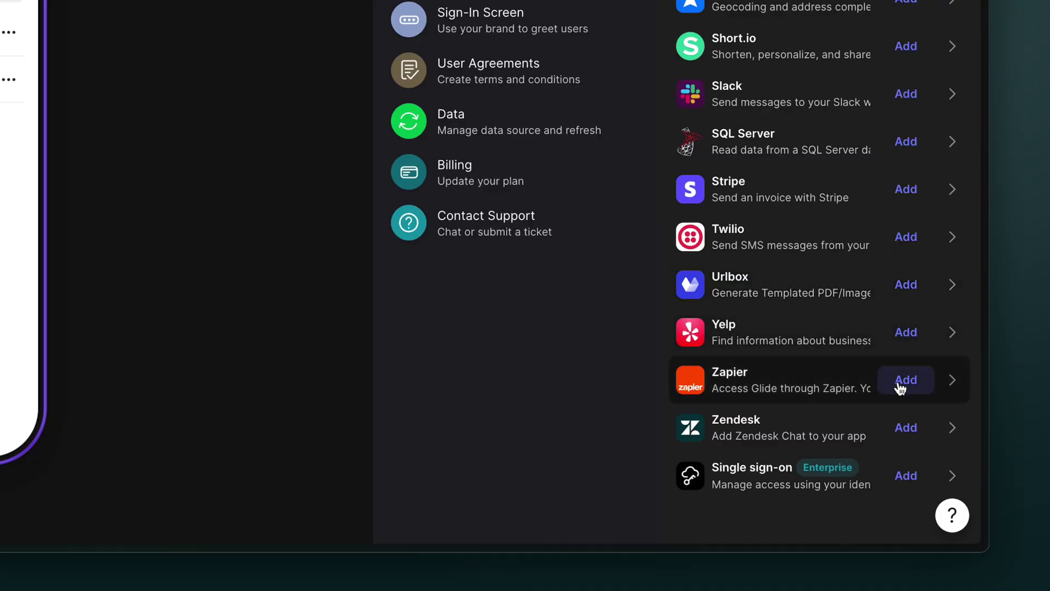
# Add the Zapier integration to the Glide app and copy its API key
pyautogui.click(898, 377)
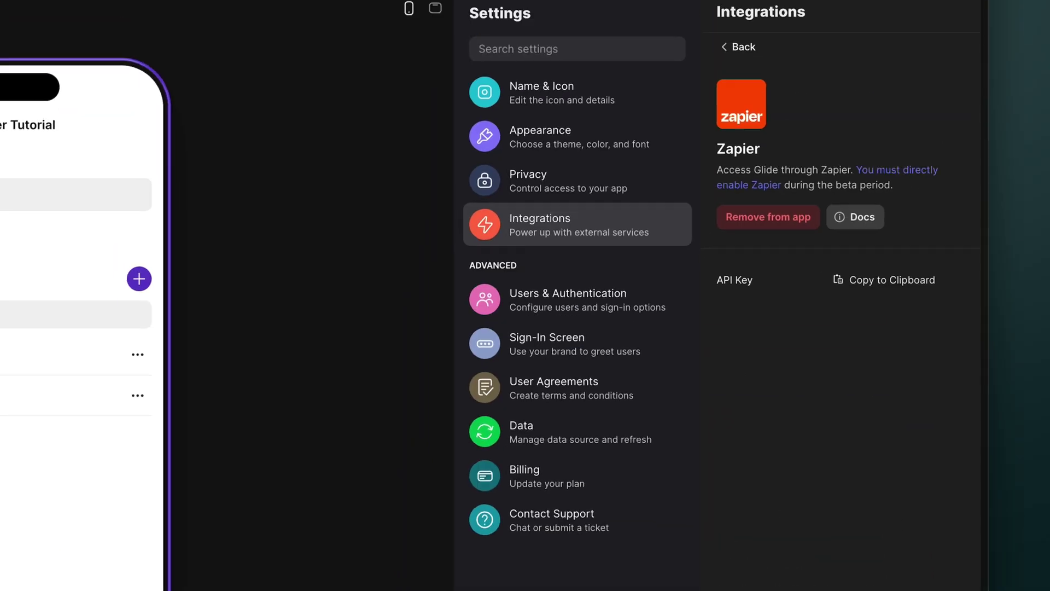
pyautogui.click(885, 283)
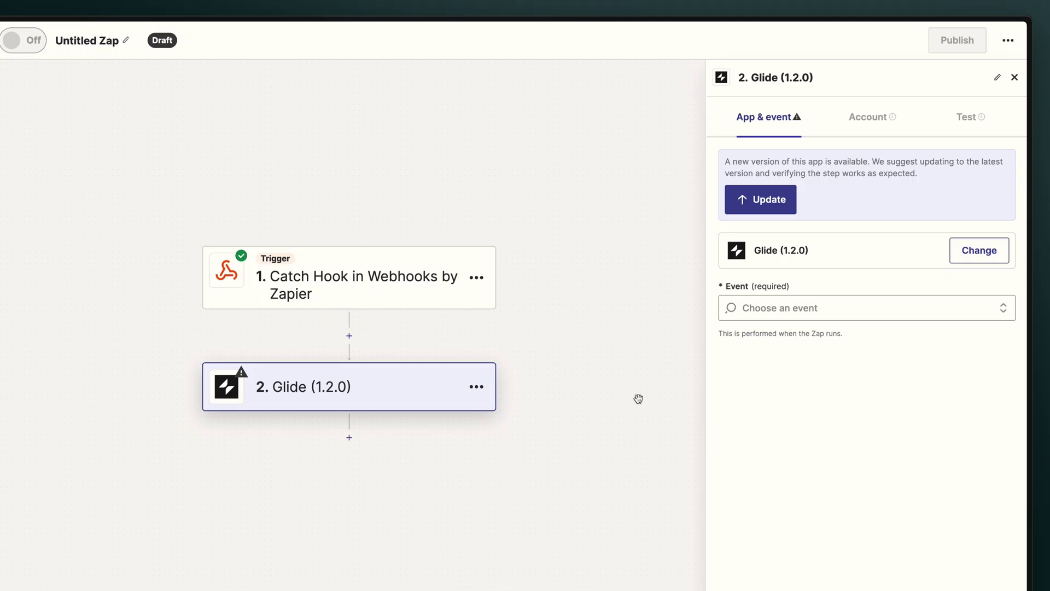
pyautogui.click(825, 311)
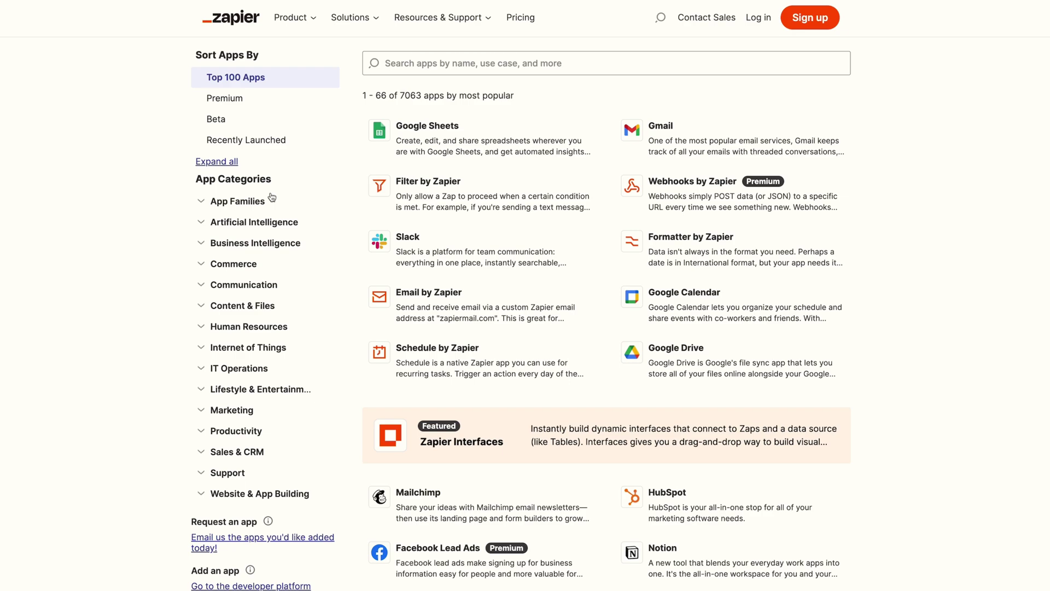
pyautogui.scroll(-2, 368, 238)
pyautogui.scroll(-6, 368, 238)
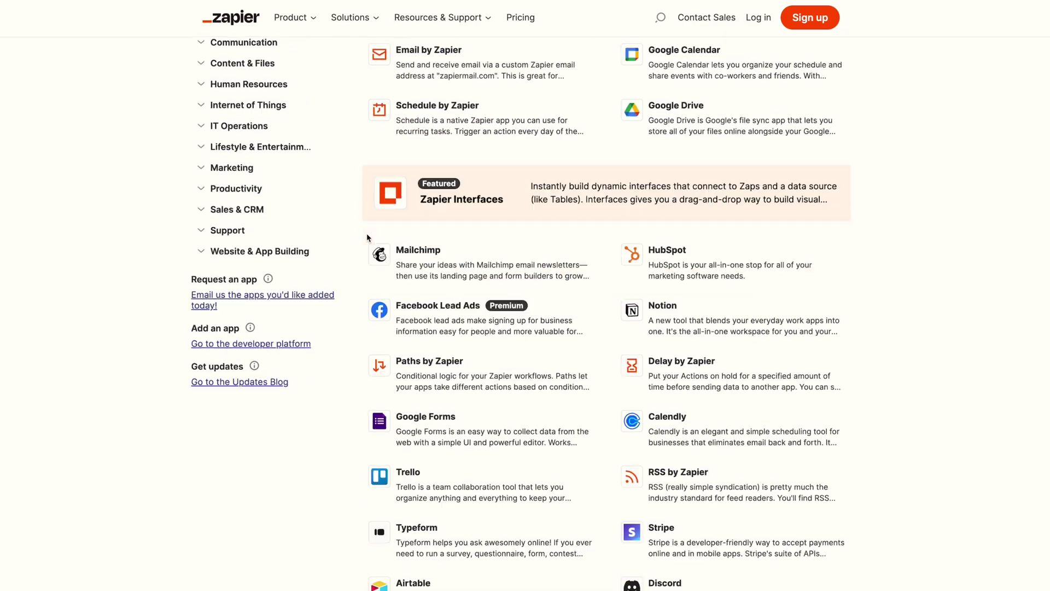
pyautogui.scroll(-9, 368, 238)
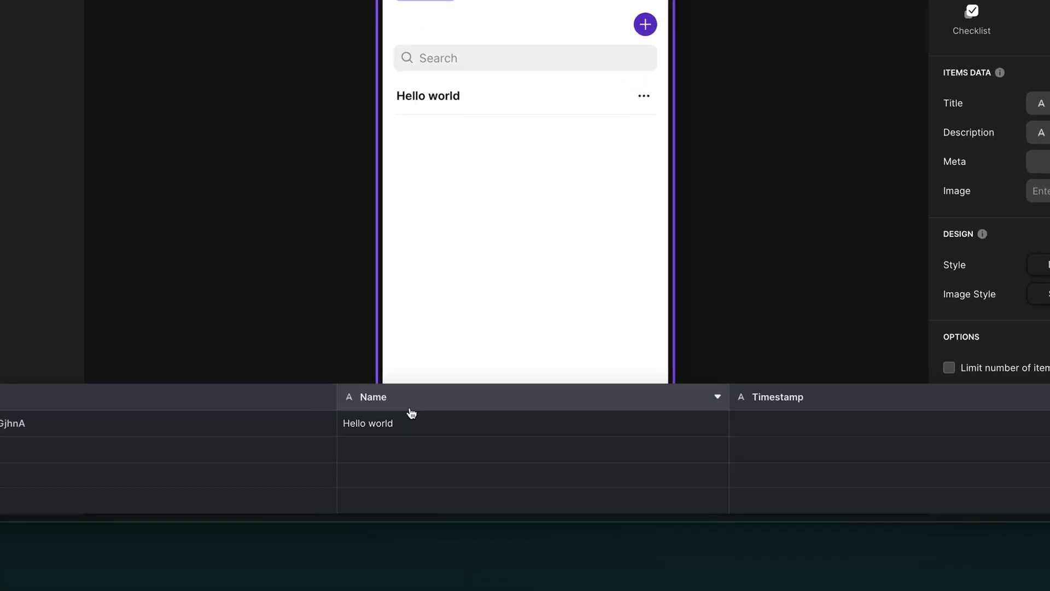
# Check the row's Name and Timestamp cells, then submit 'Hello world' through the Name form
pyautogui.click(399, 426)
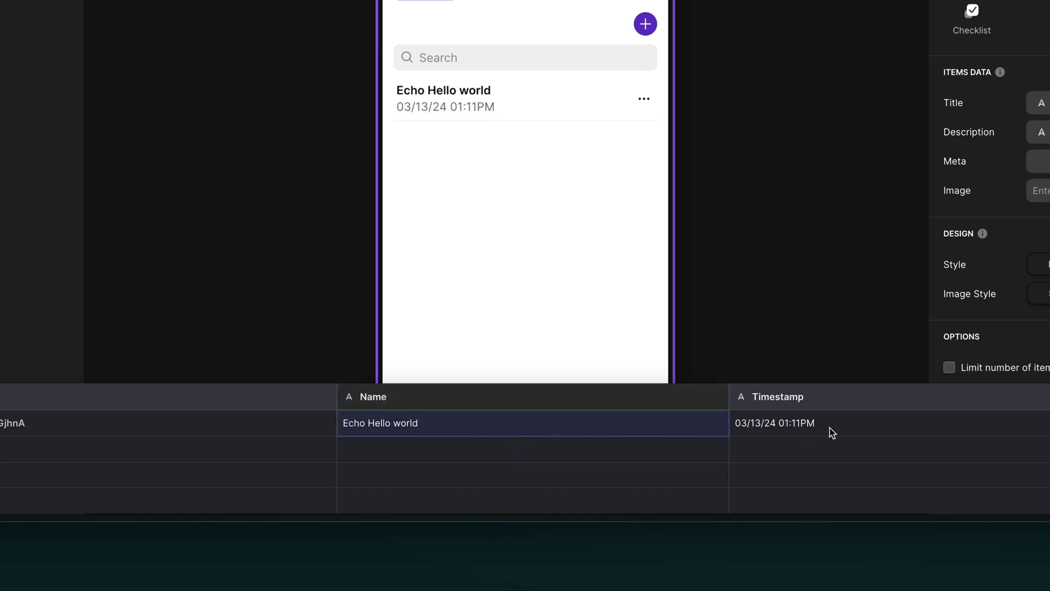
pyautogui.click(836, 431)
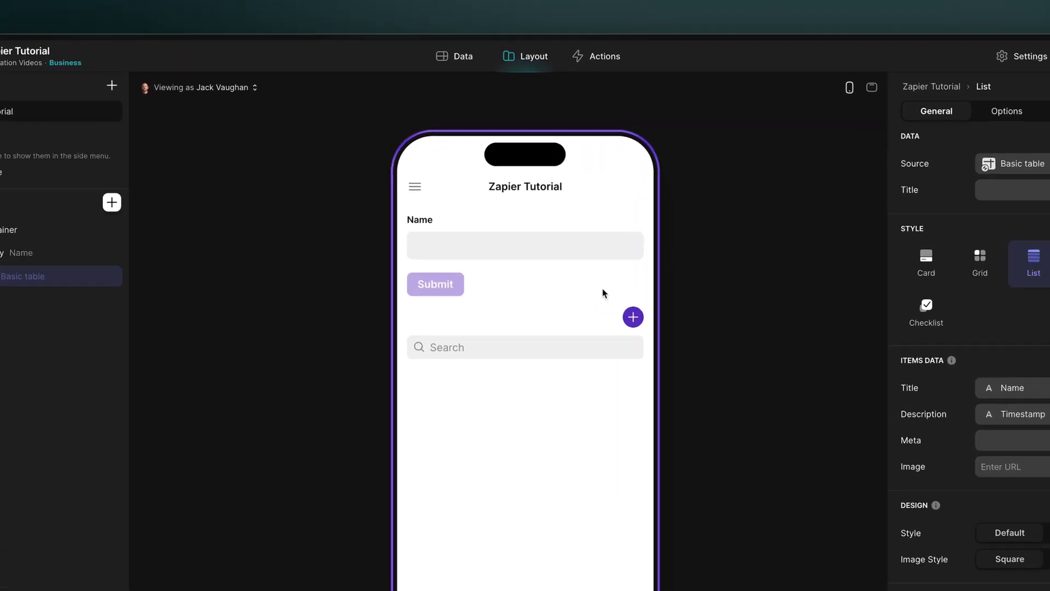
pyautogui.click(522, 179)
pyautogui.write('Hello wor')
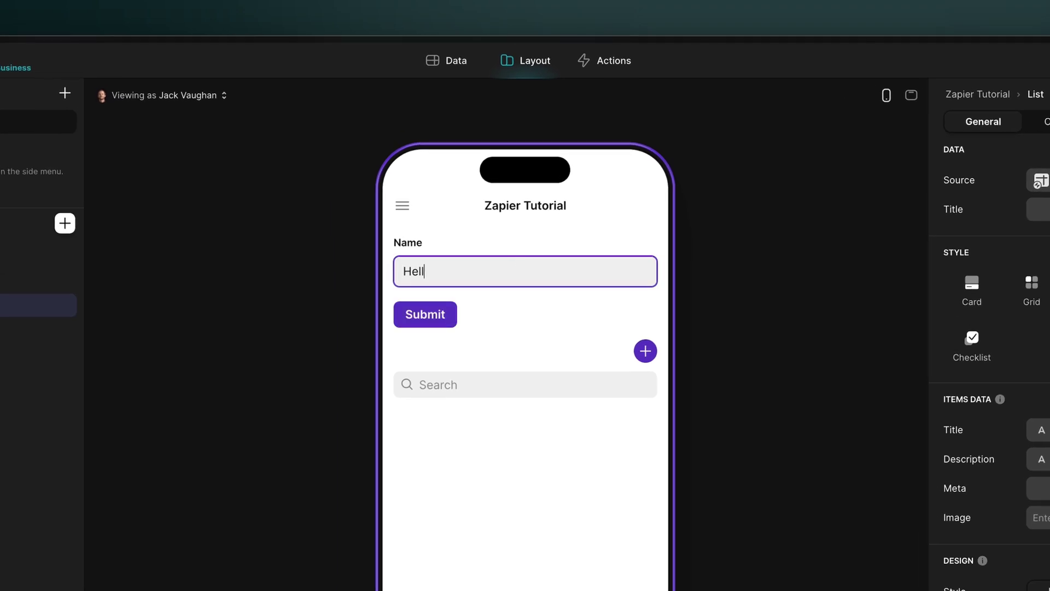
pyautogui.write('ld')
pyautogui.click(451, 315)
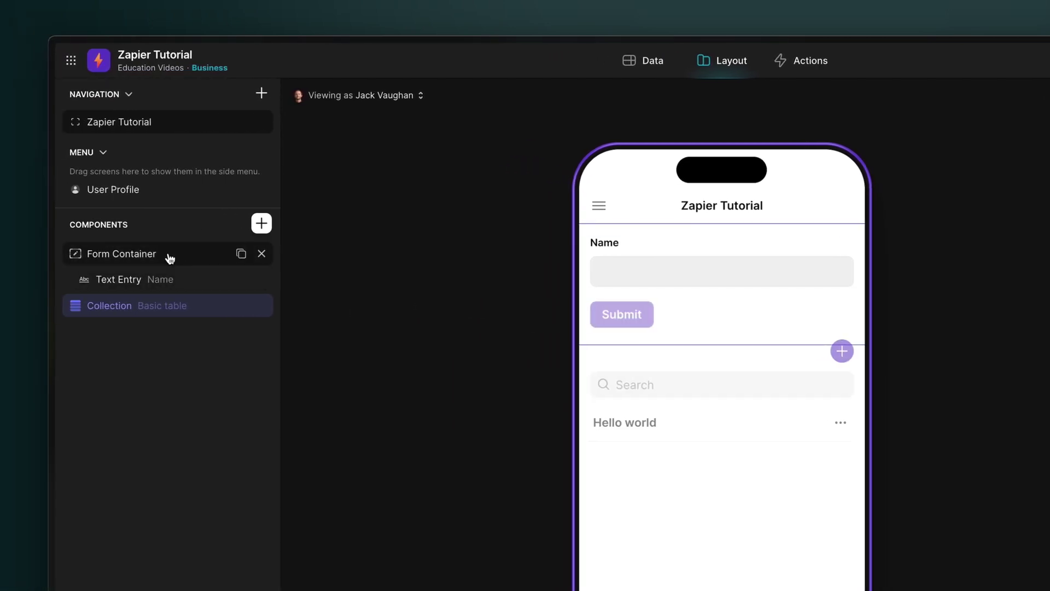
# Give the Form Container a new after-submit action for the Basic table
pyautogui.click(169, 258)
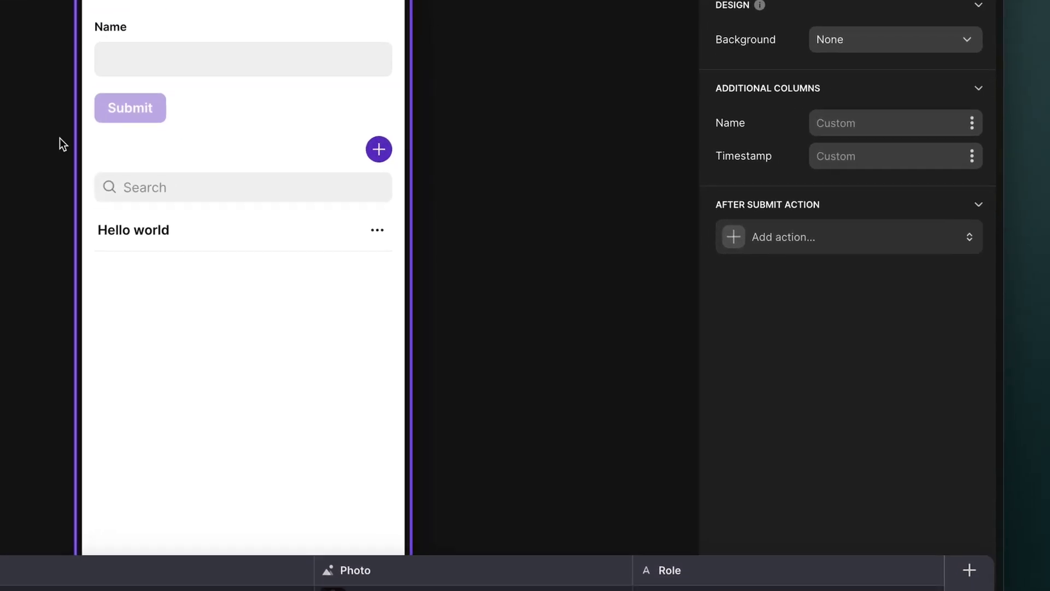
pyautogui.click(791, 240)
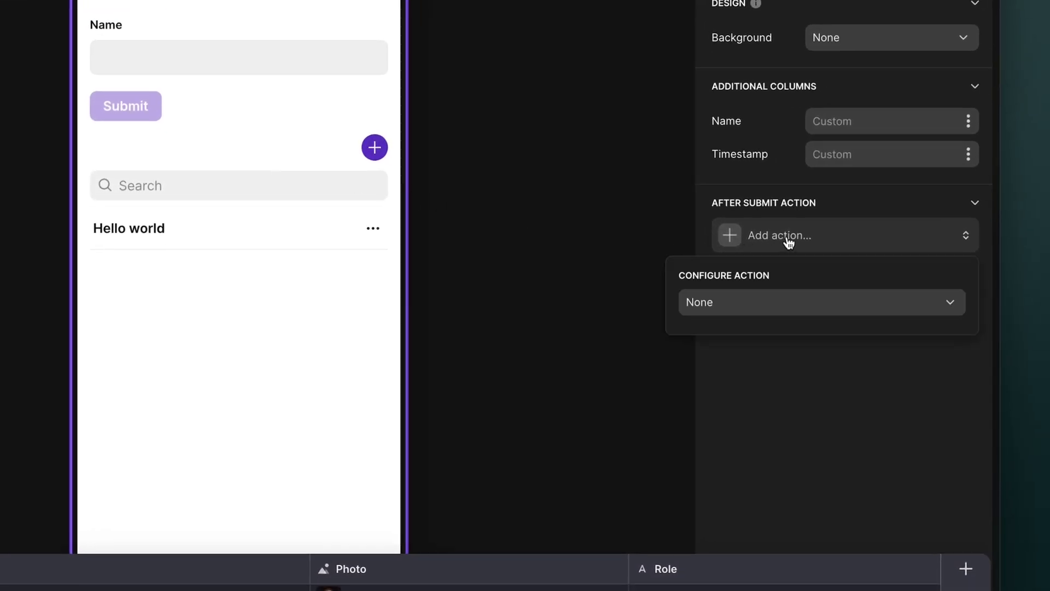
pyautogui.click(771, 301)
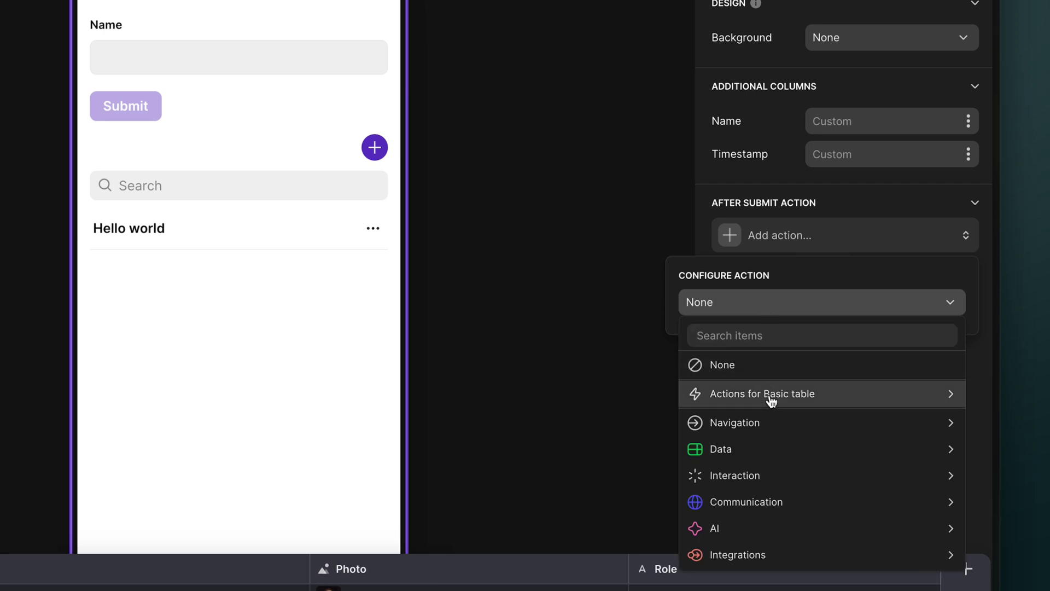
pyautogui.moveTo(771, 401)
pyautogui.click(621, 396)
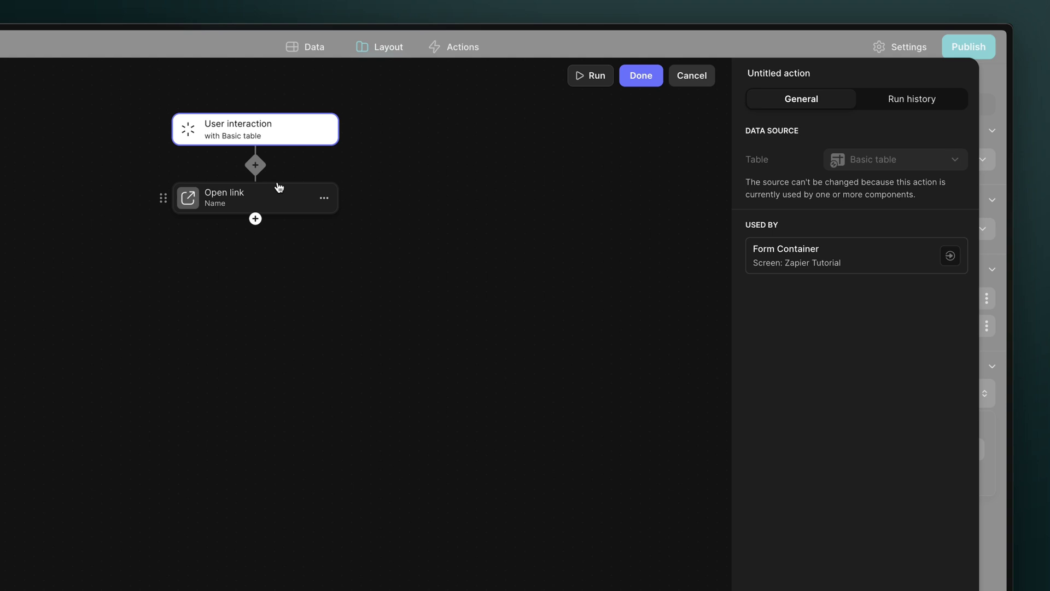
# Change the action's Open link step to Trigger webhook
pyautogui.click(279, 187)
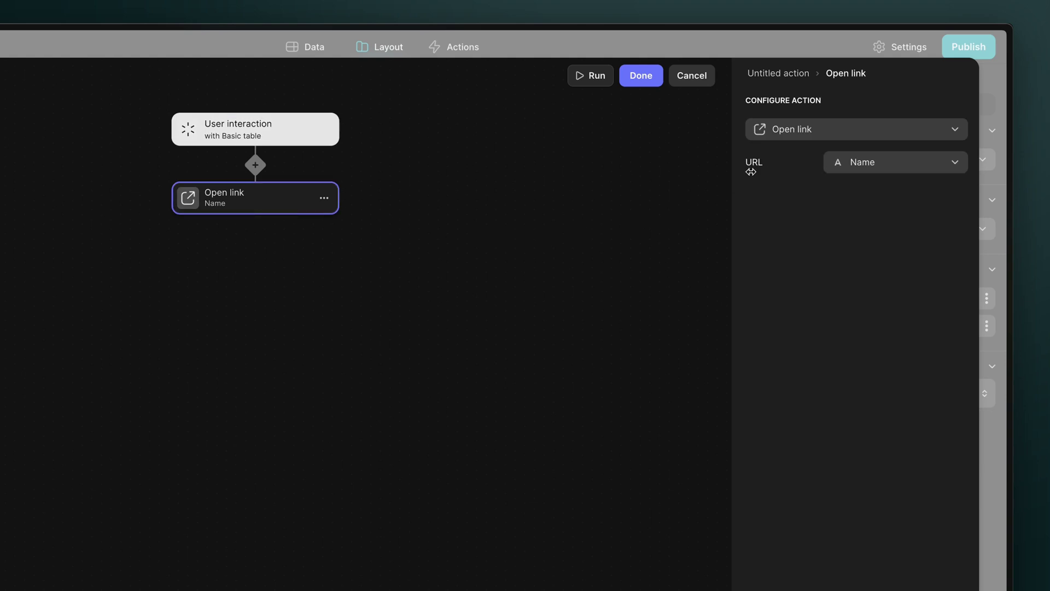
pyautogui.click(818, 140)
pyautogui.write('web')
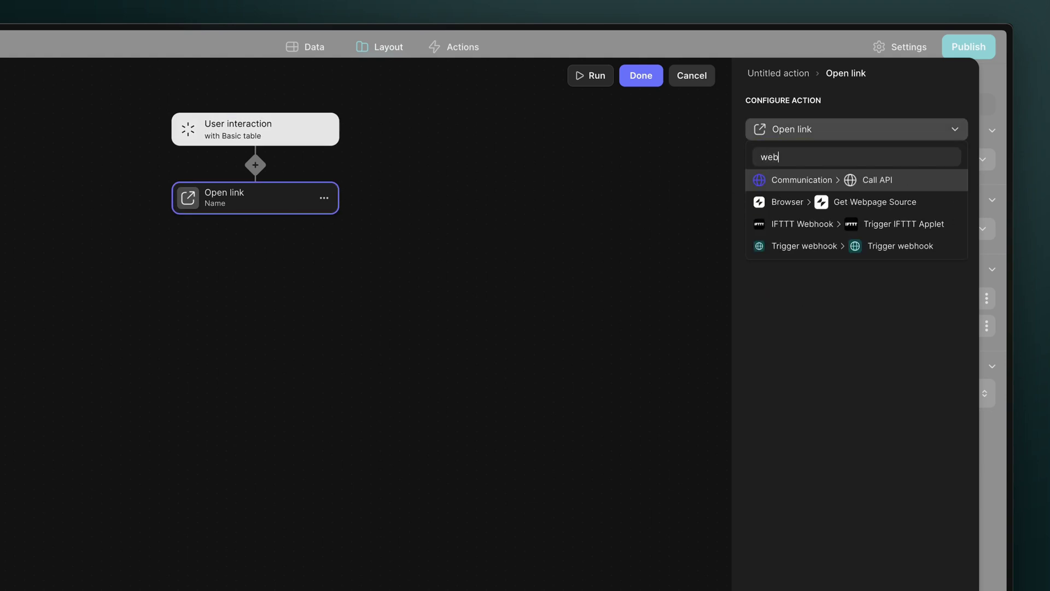
pyautogui.click(818, 251)
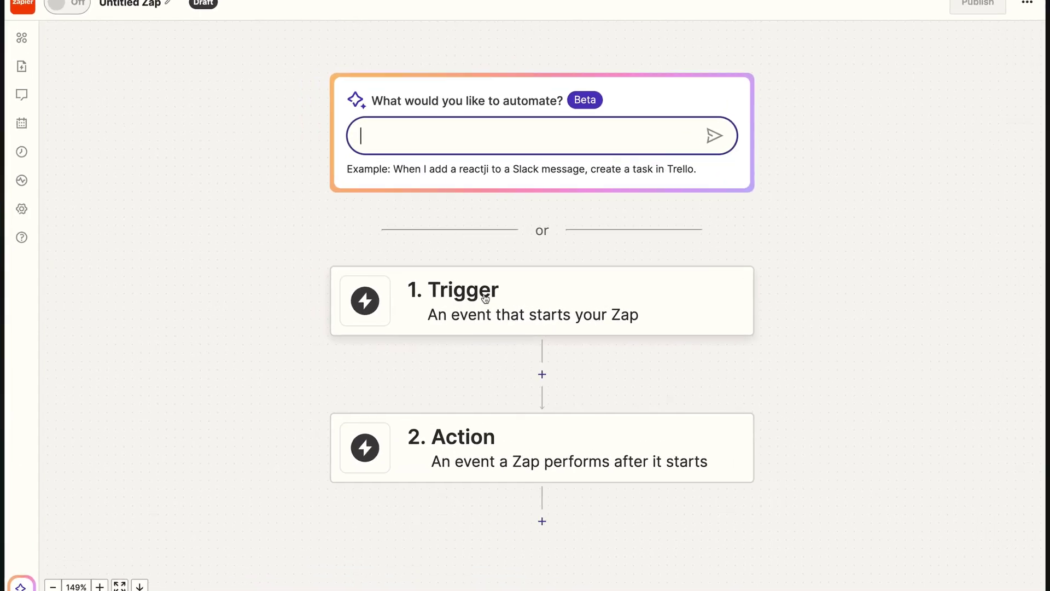
# Set the Zap's trigger to Webhooks by Zapier with the Catch Hook event
pyautogui.click(491, 290)
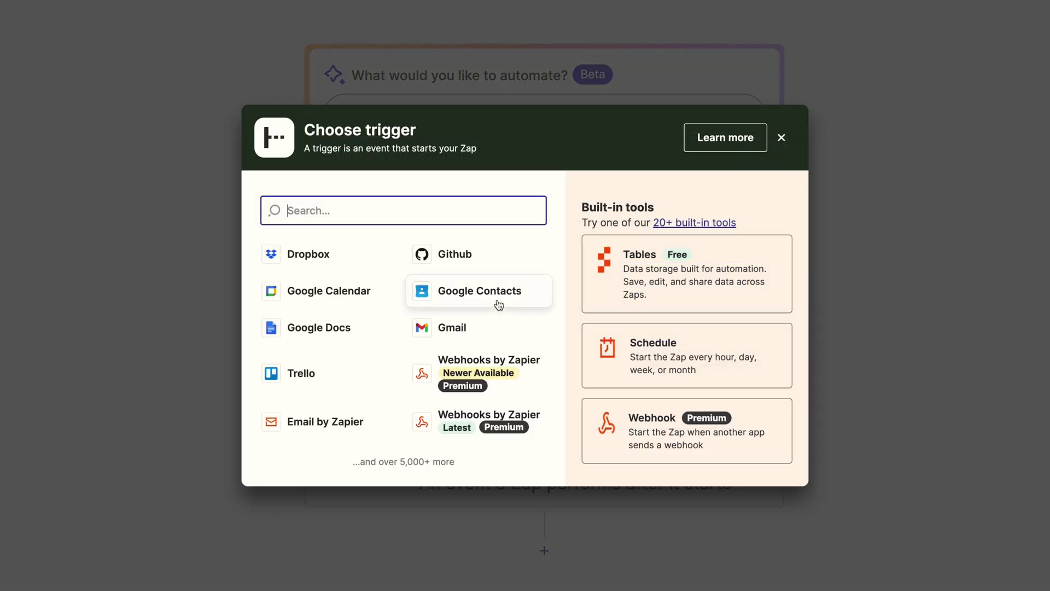
pyautogui.click(517, 368)
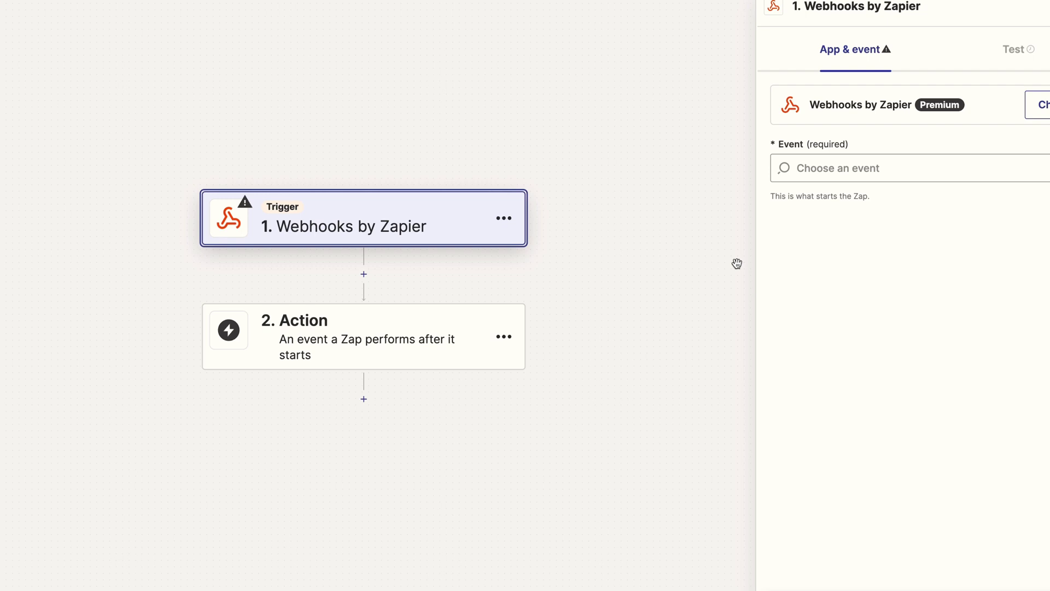
pyautogui.click(871, 168)
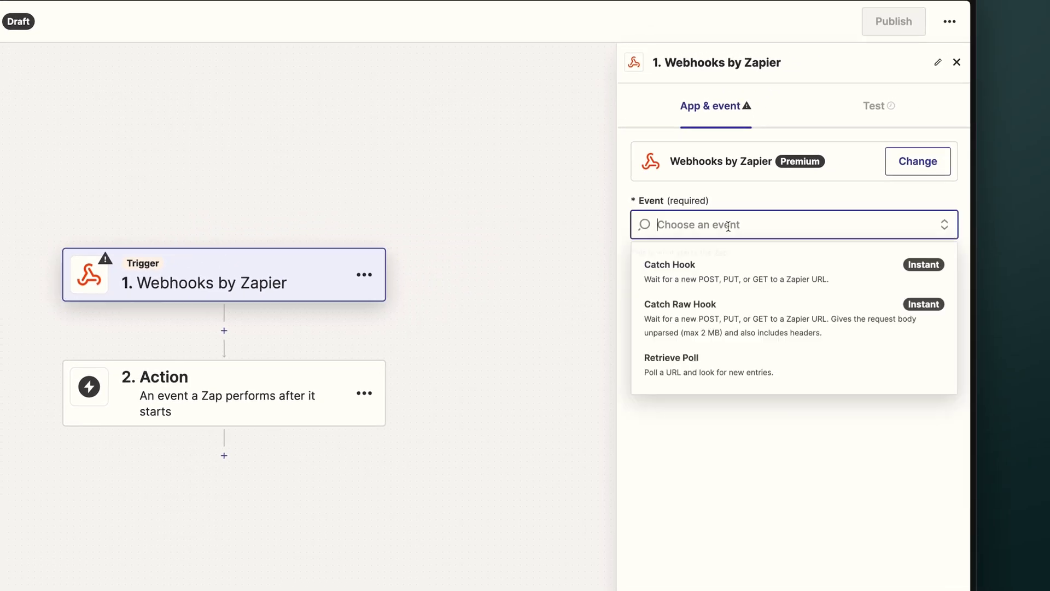
pyautogui.click(720, 269)
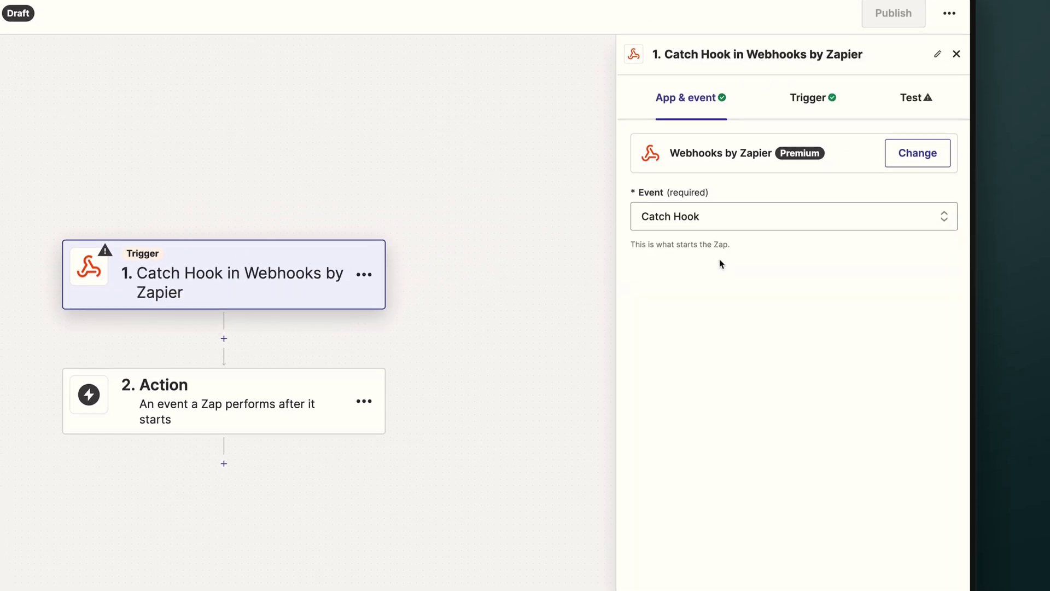
pyautogui.click(665, 522)
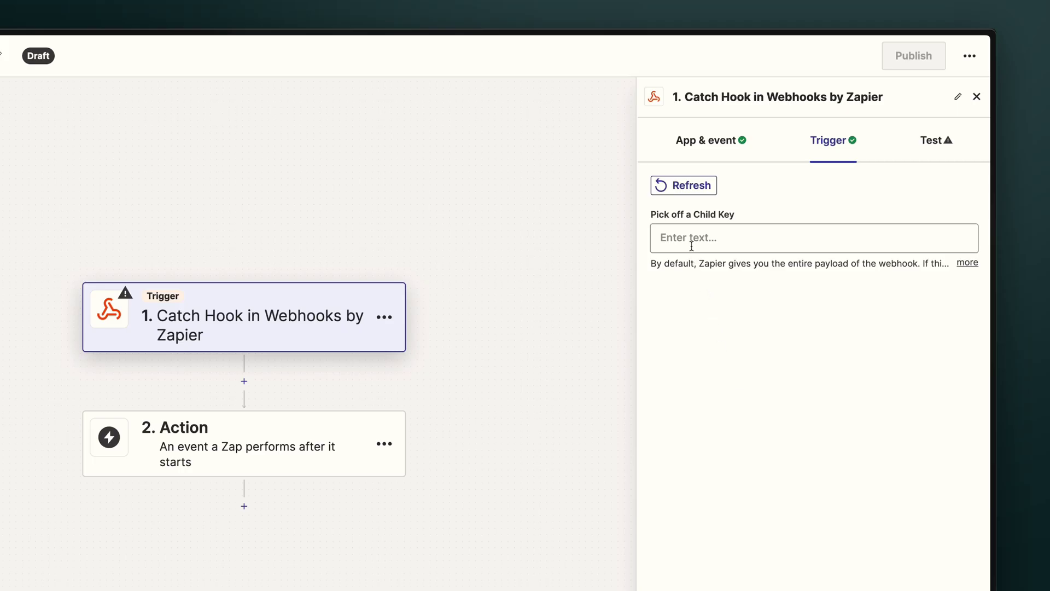
# Enter 'body' as the child key and copy the webhook URL
pyautogui.click(690, 235)
pyautogui.write('body')
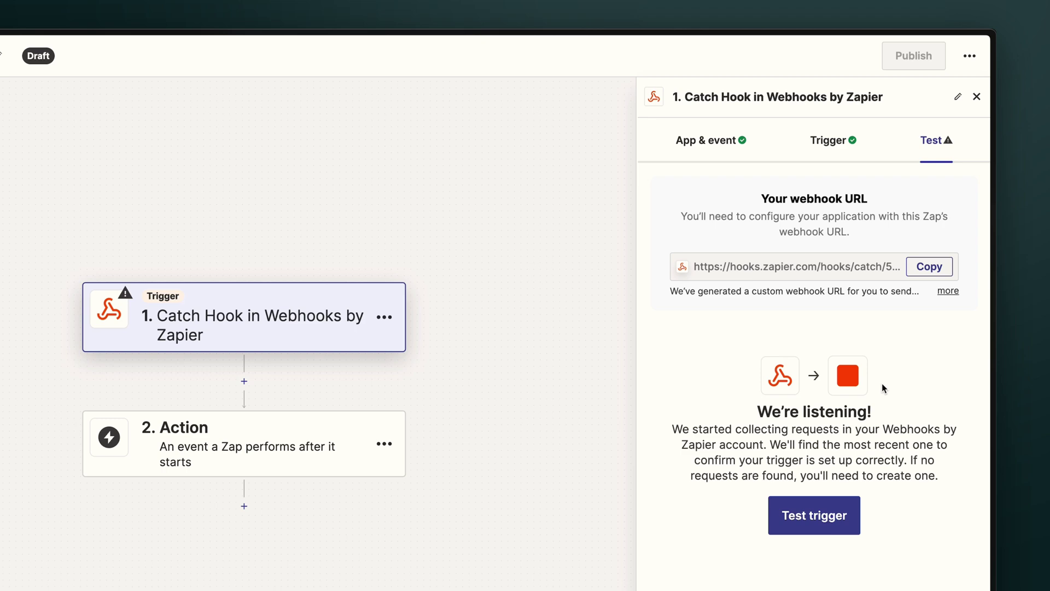
pyautogui.click(924, 274)
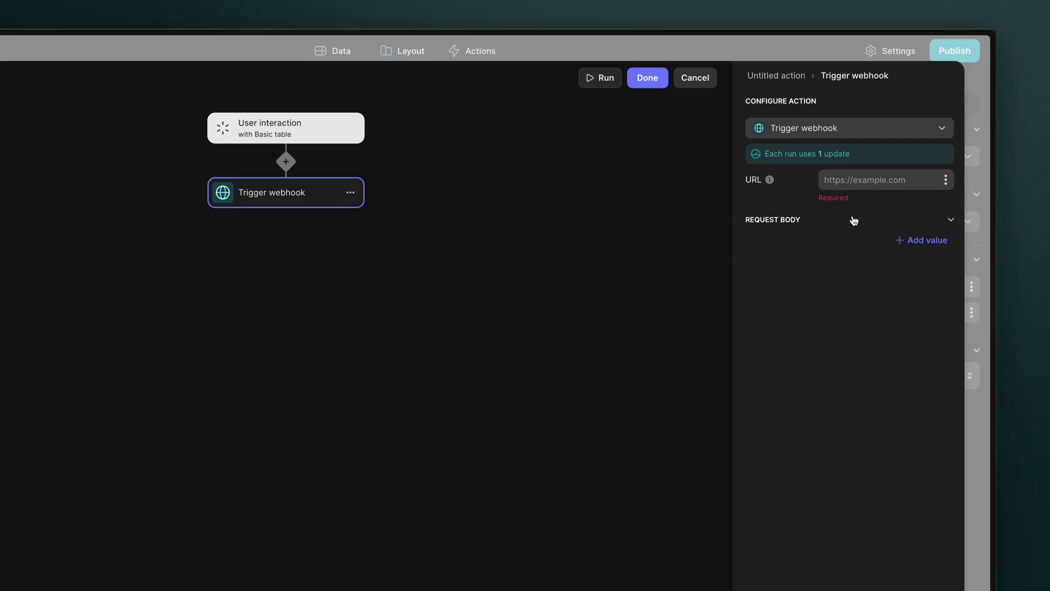
# Paste the Zapier webhook URL and add a Row ID column to the Basic table
pyautogui.click(901, 181)
pyautogui.hotkey('ctrl', 'v')
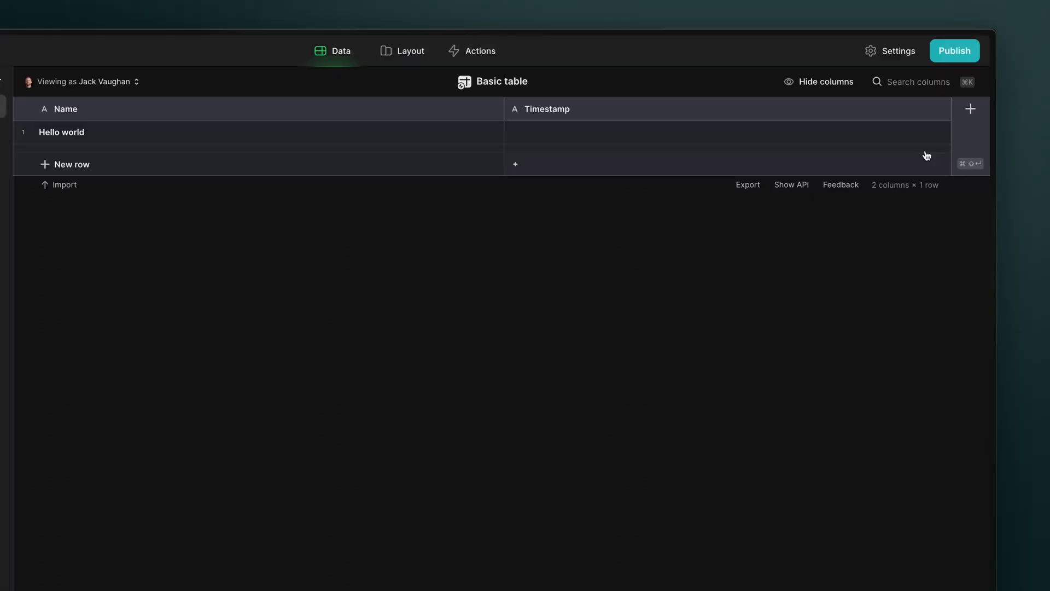
pyautogui.click(971, 109)
pyautogui.press('Tab')
pyautogui.press('Return')
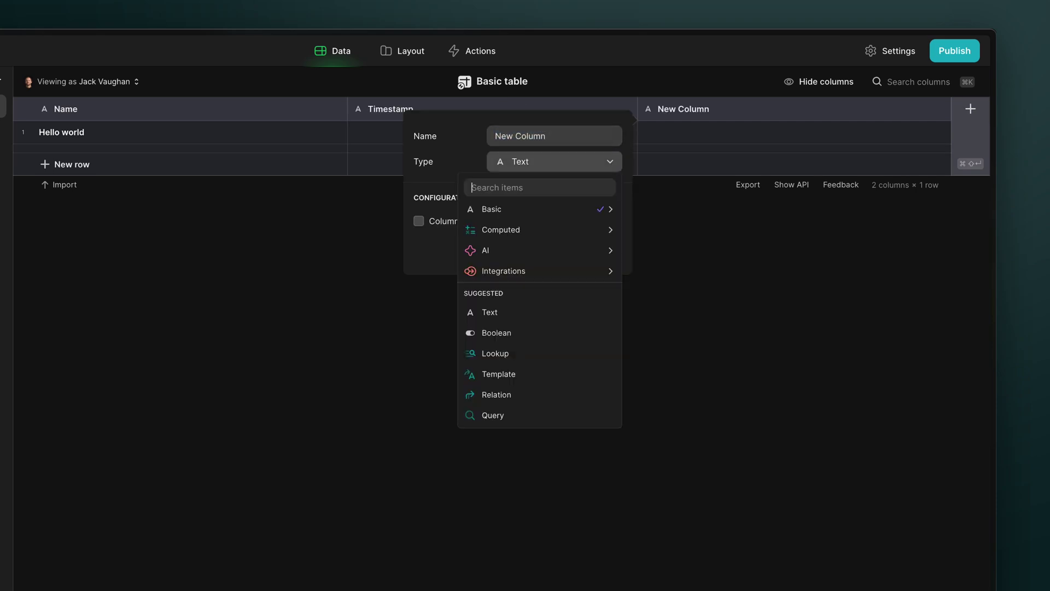
pyautogui.write('row')
pyautogui.press('Return')
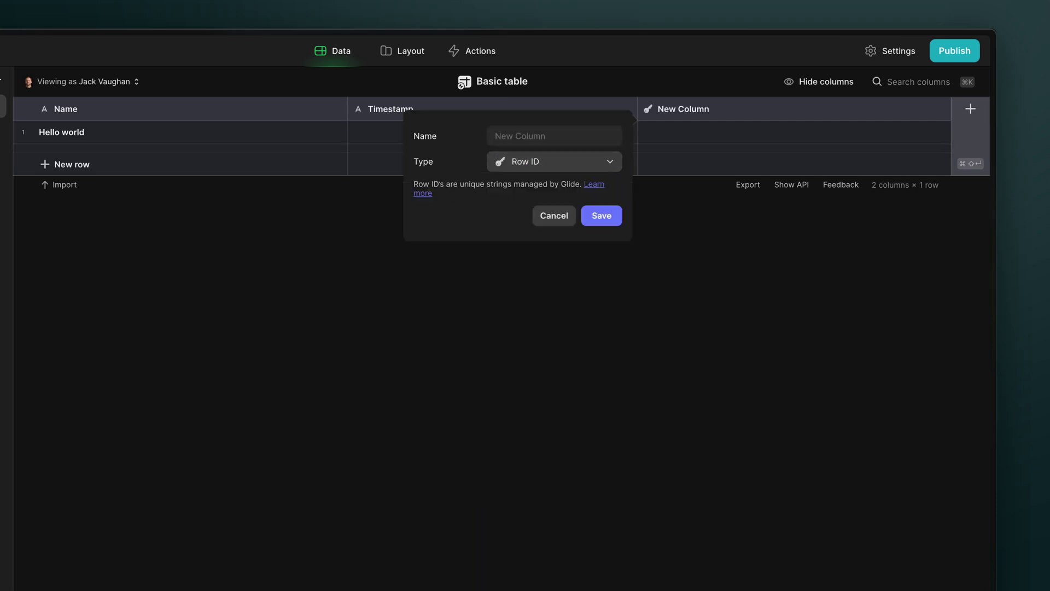
pyautogui.click(602, 215)
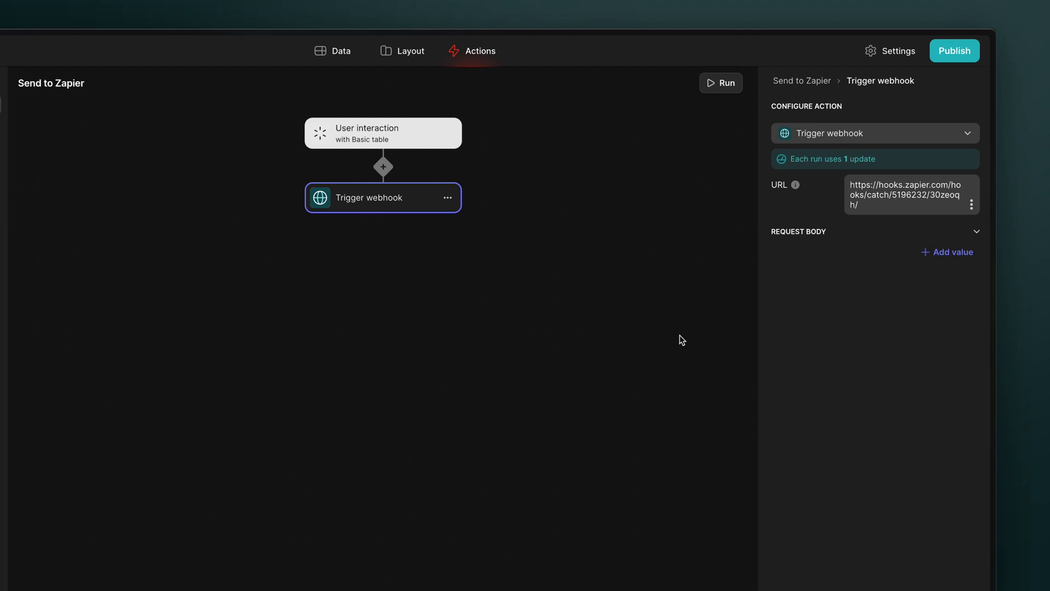
# Add Name and Timestamp values to the webhook's request body
pyautogui.click(938, 253)
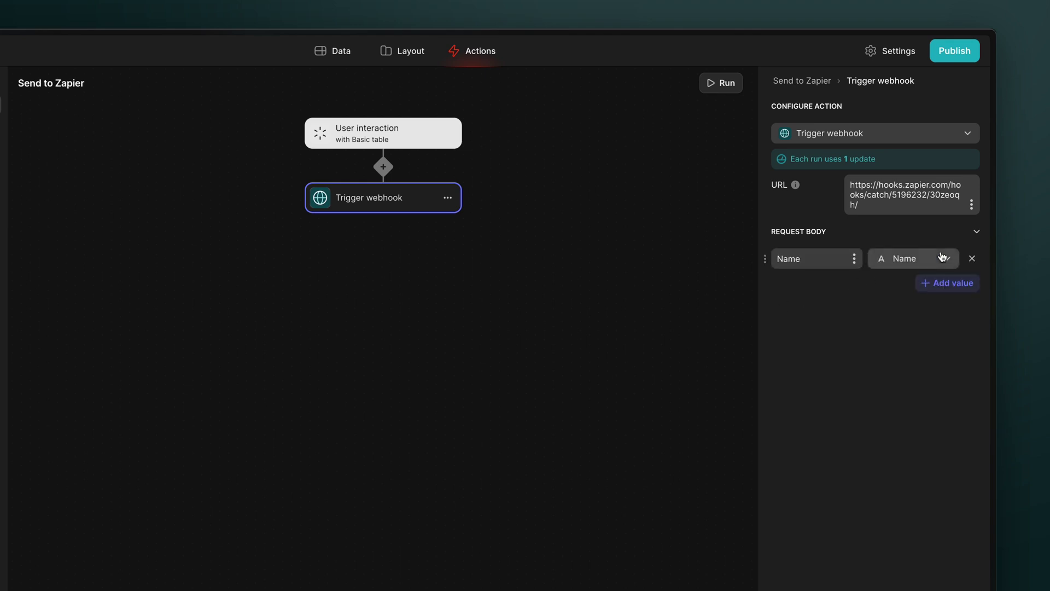
pyautogui.click(947, 283)
pyautogui.click(946, 286)
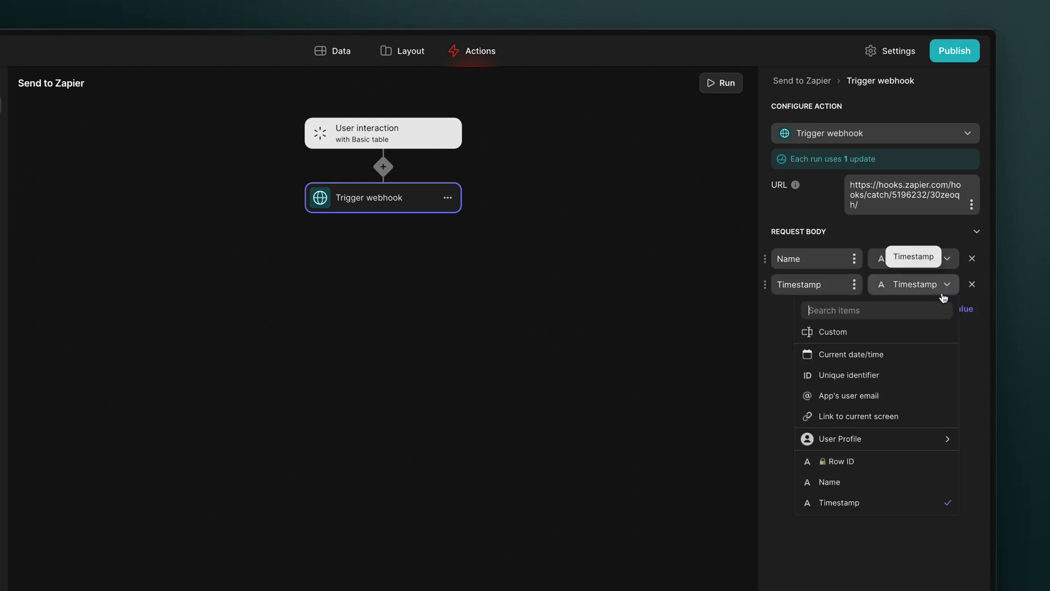
# Map the second body value to Row ID and submit 'Test 1' through the form
pyautogui.click(891, 461)
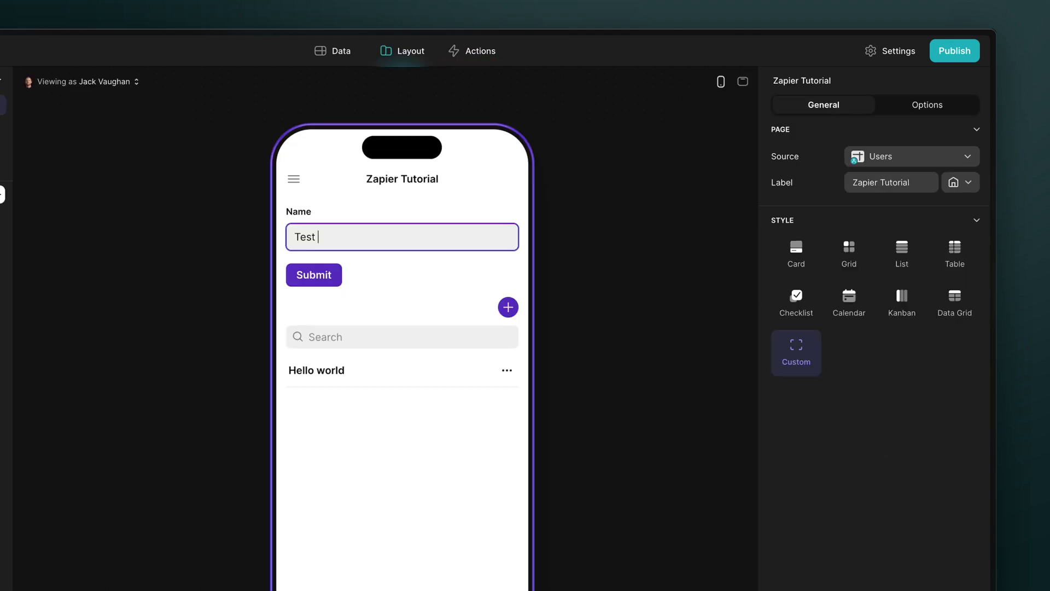
pyautogui.write('1')
pyautogui.click(317, 277)
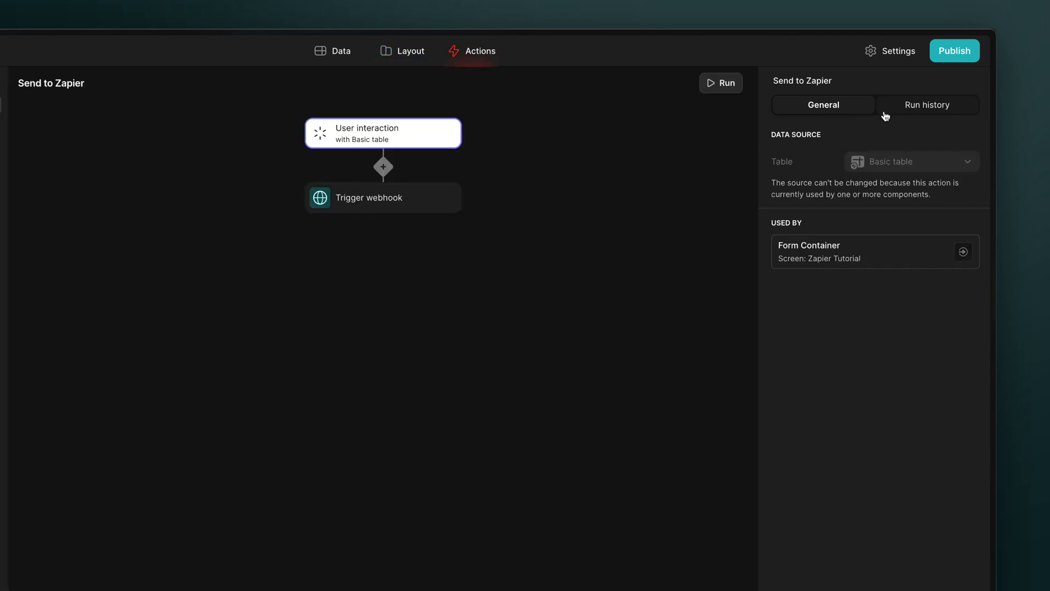
# Inspect the data sent in the latest Send to Zapier run
pyautogui.click(885, 113)
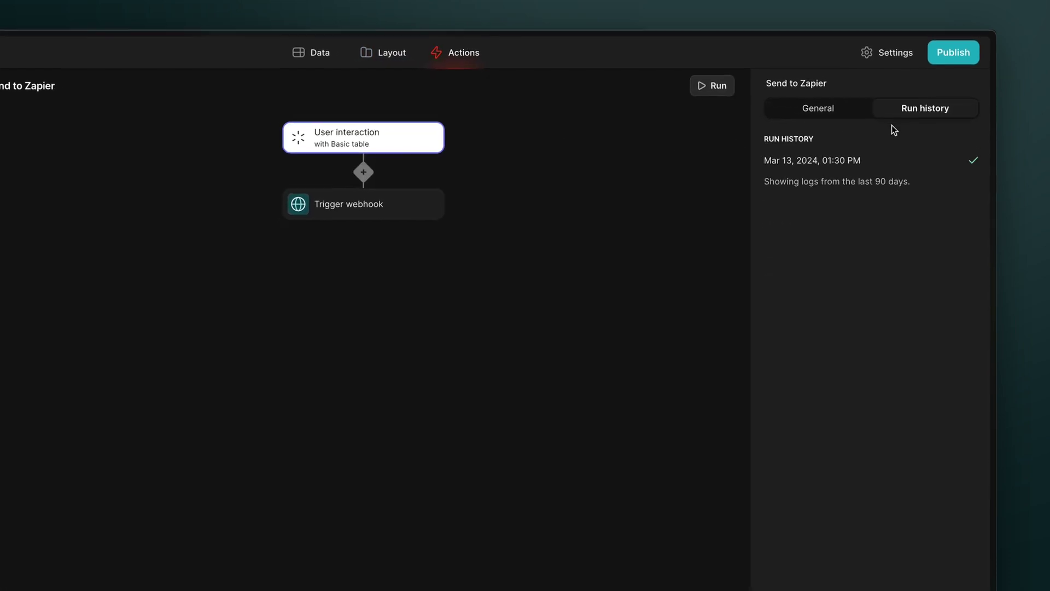
pyautogui.click(853, 160)
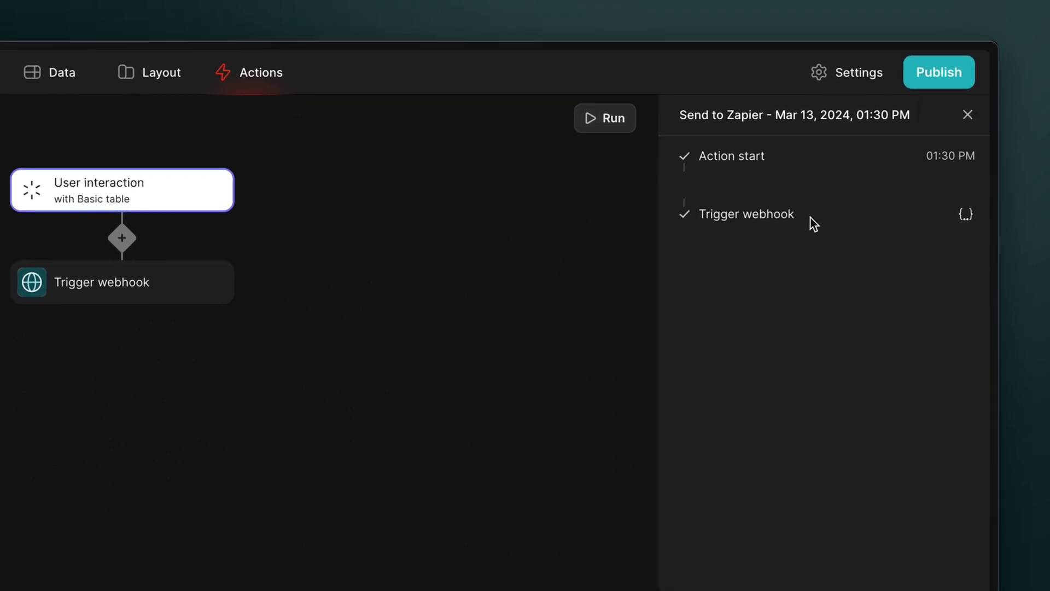
pyautogui.click(966, 215)
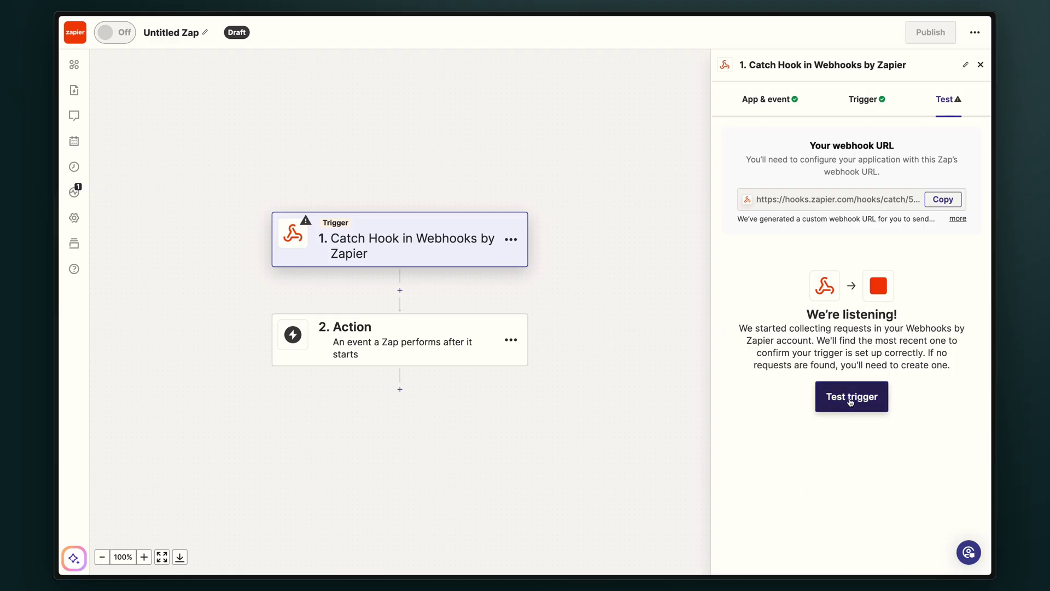
# Test the webhook trigger and continue with the Test 1 record
pyautogui.click(851, 399)
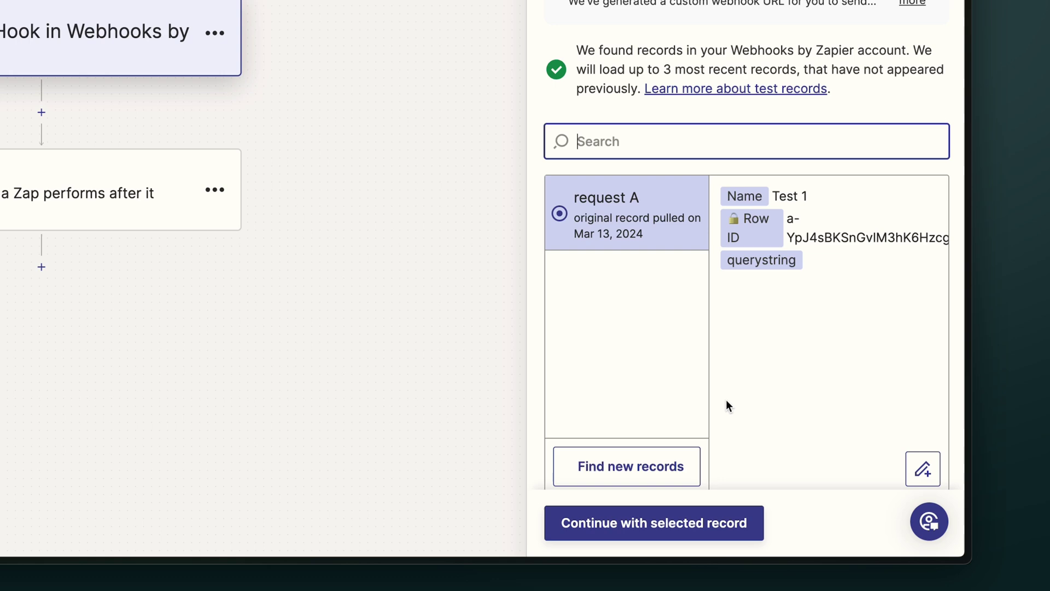
pyautogui.click(690, 519)
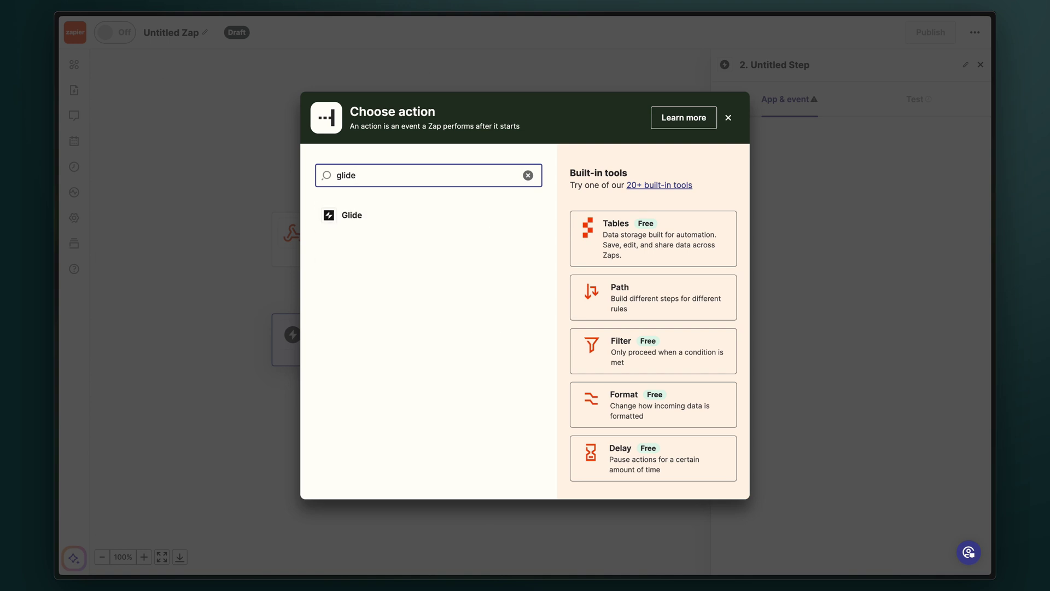
# Make step 2 a Glide action with the Edit Row event
pyautogui.click(352, 215)
pyautogui.click(826, 266)
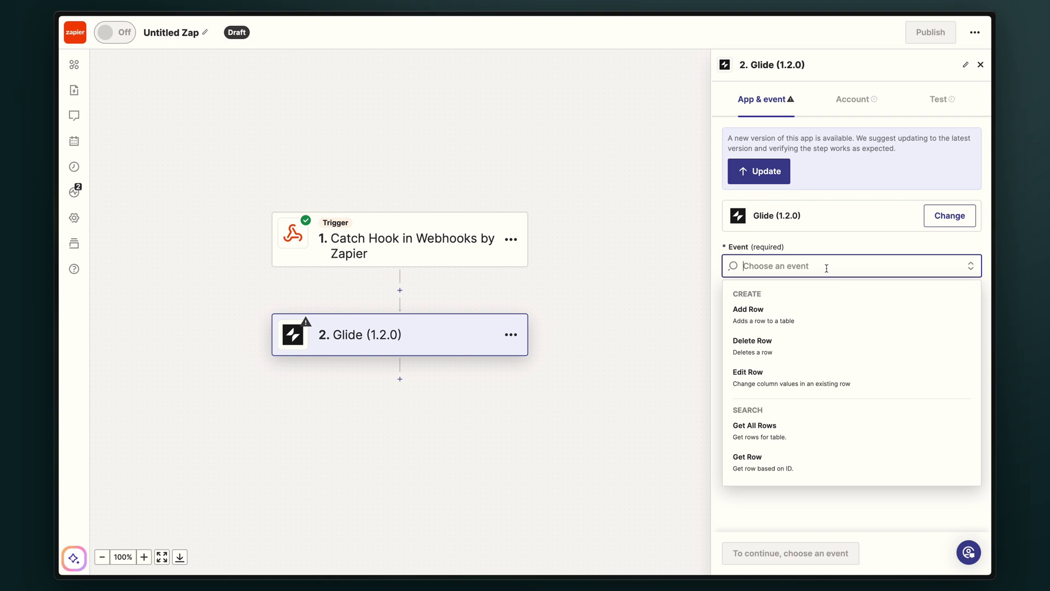
pyautogui.click(819, 378)
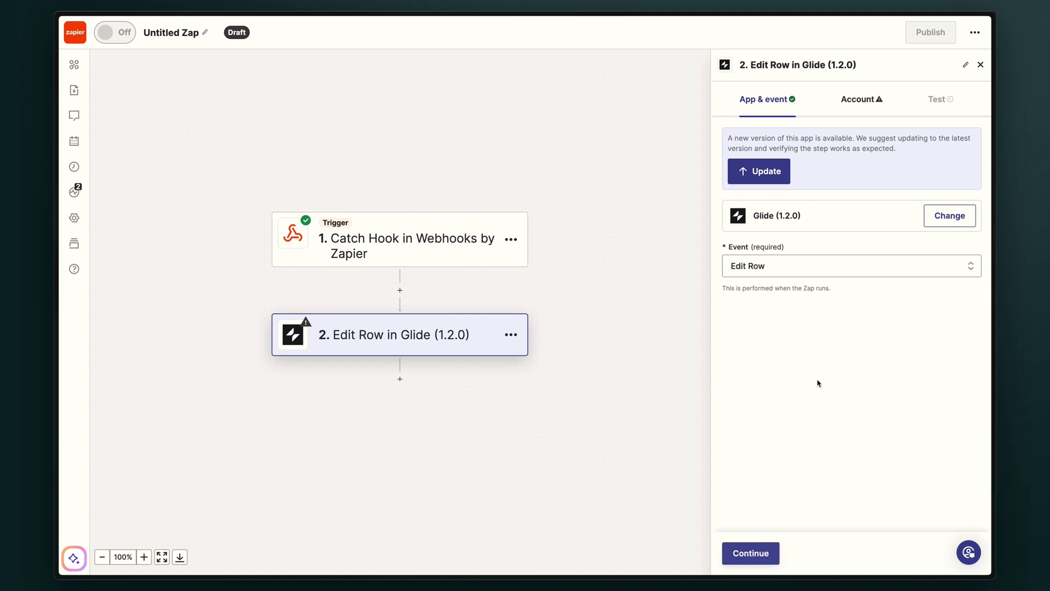
pyautogui.click(767, 553)
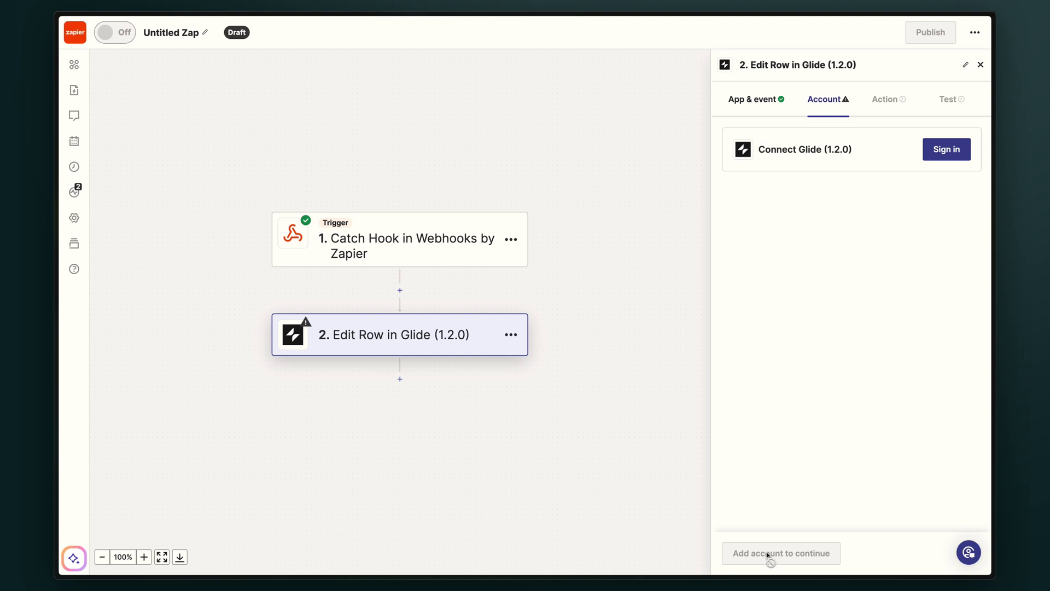
# Start the Glide sign-in and copy the app's API key from Glide's Zapier integration
pyautogui.click(952, 156)
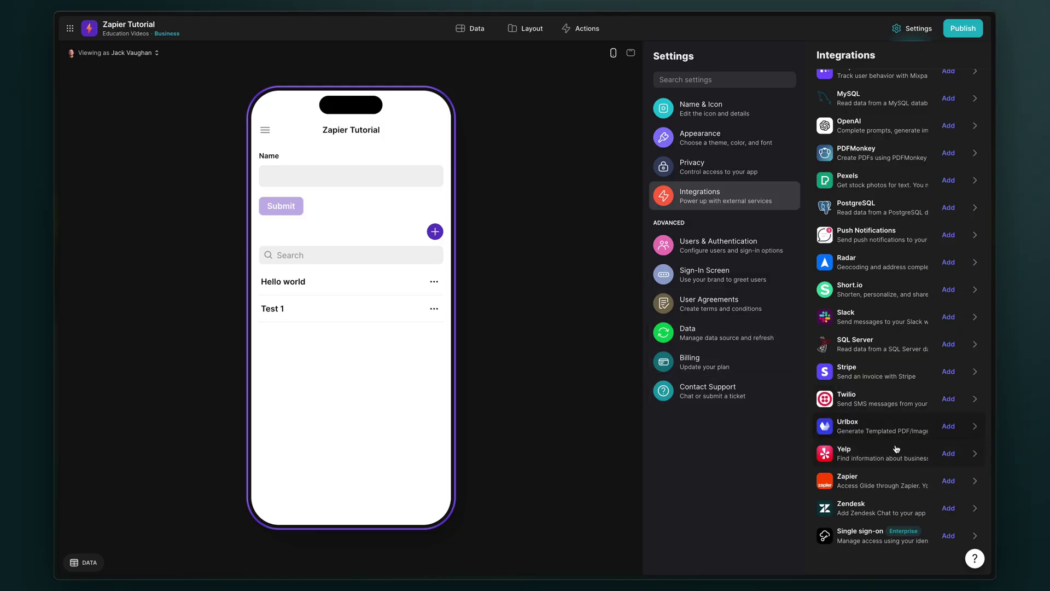
pyautogui.click(940, 482)
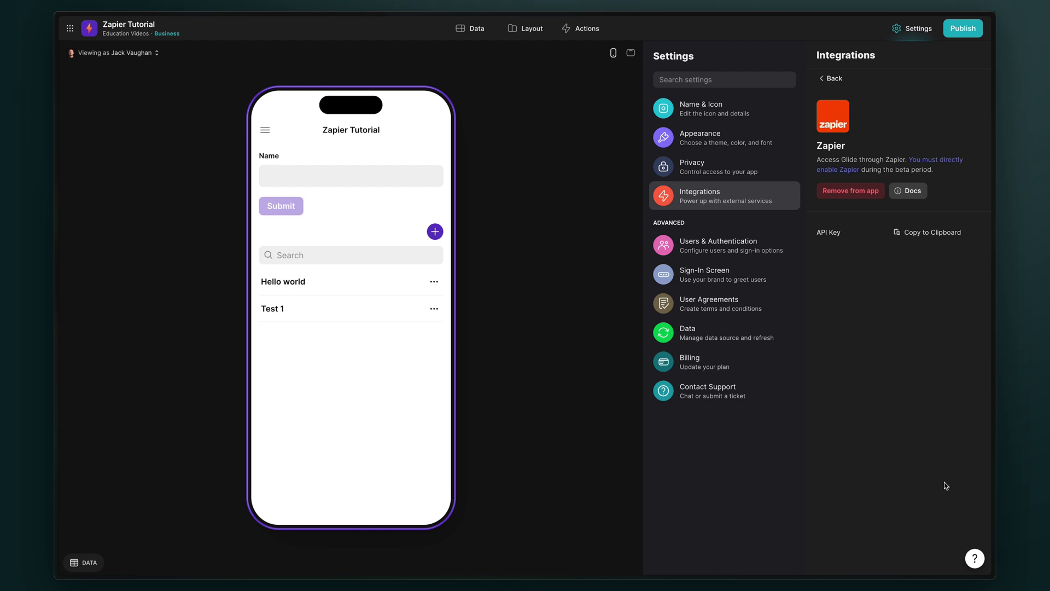
pyautogui.click(928, 233)
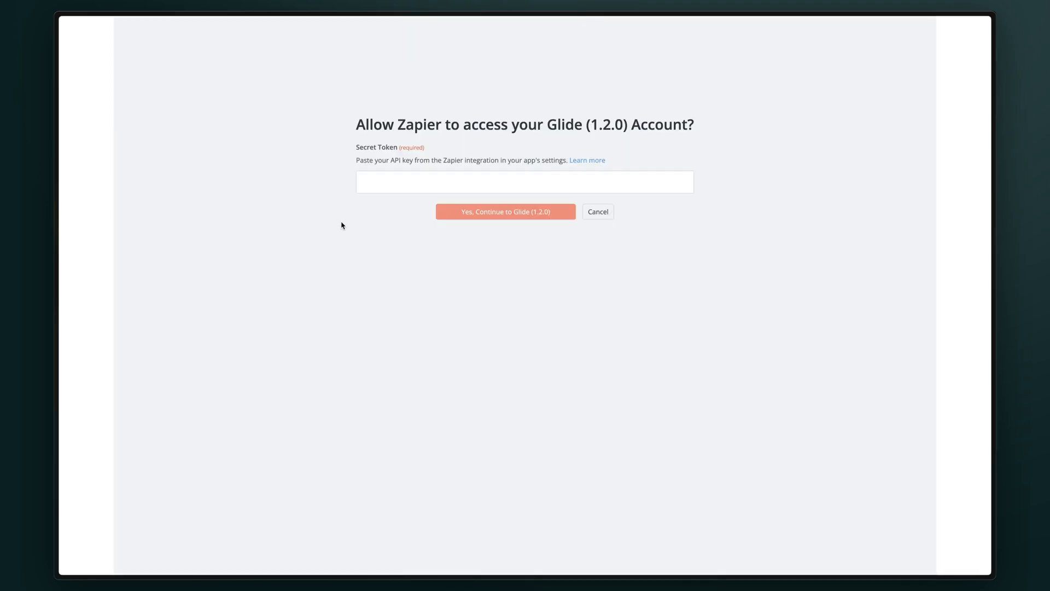
# Paste the Glide API key as the secret token and authorize the Glide (1.2.0) account
pyautogui.click(375, 183)
pyautogui.hotkey('ctrl', 'v')
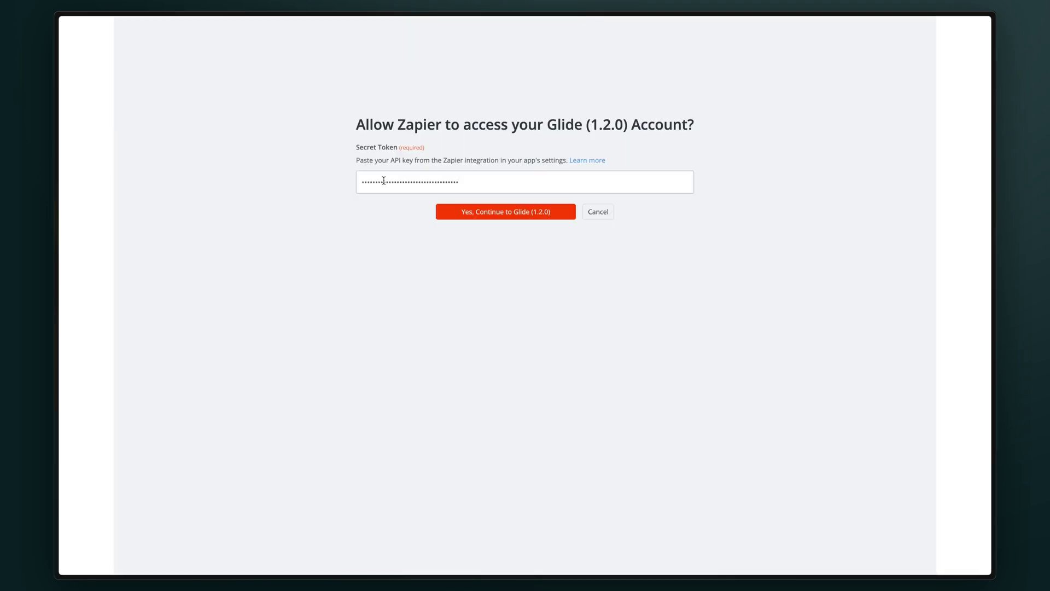
pyautogui.click(467, 212)
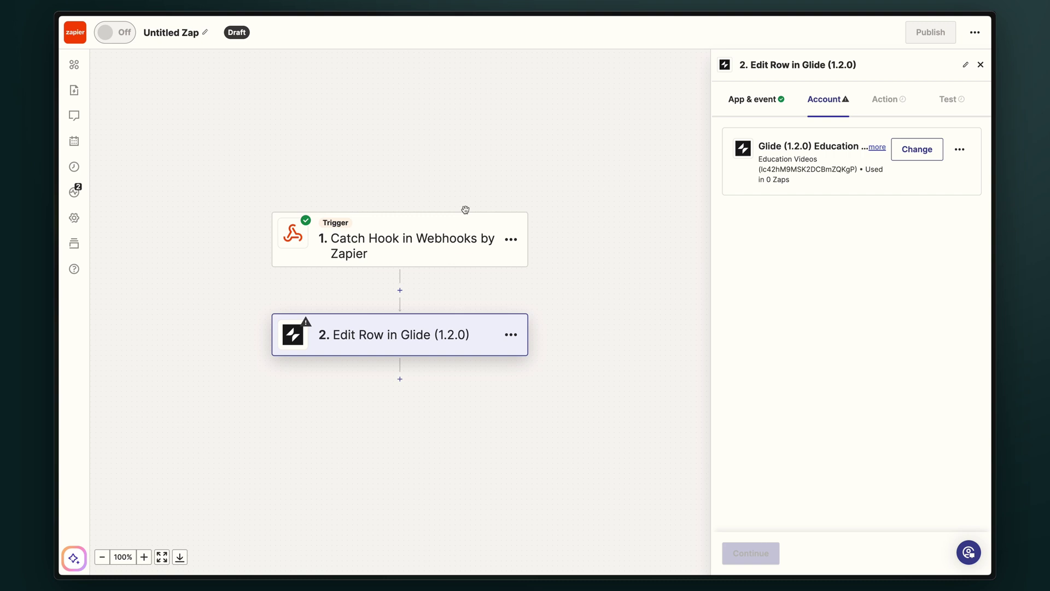
pyautogui.click(761, 553)
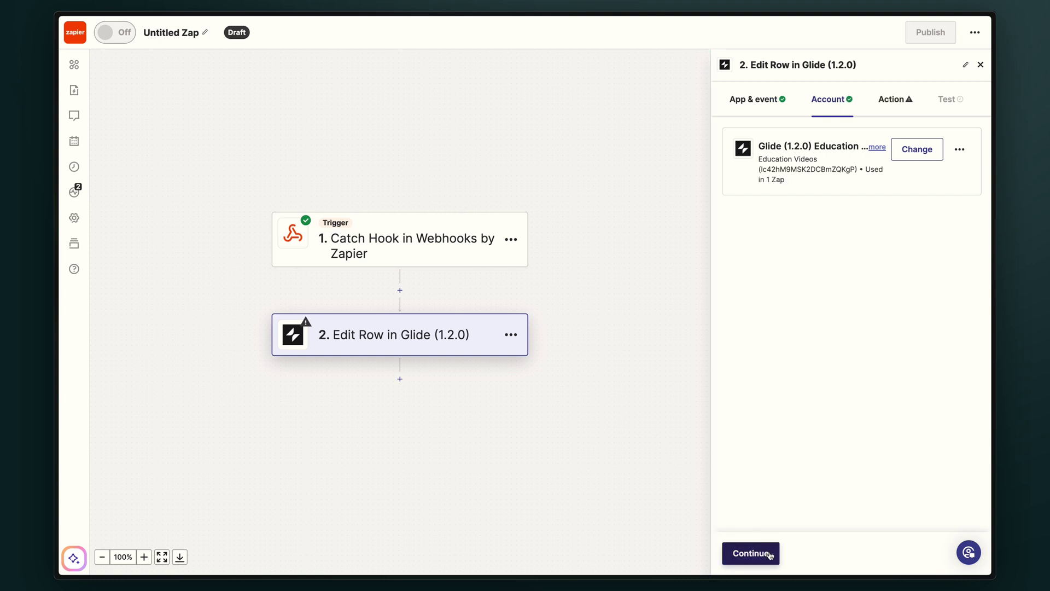
# Target the Basic table in the Zapier Tutorial app for the Edit Row action
pyautogui.click(765, 176)
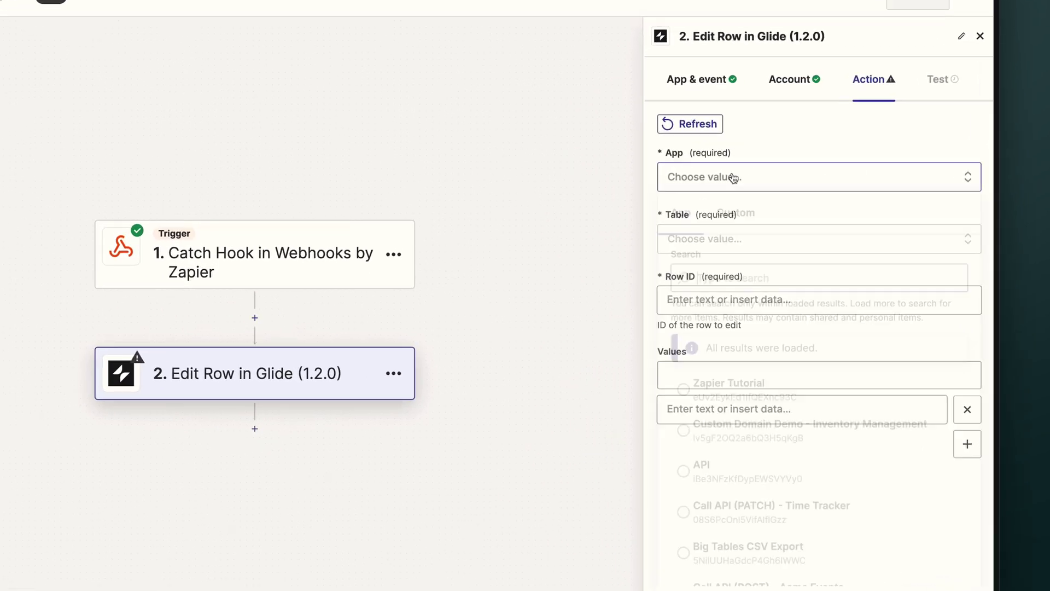
pyautogui.click(756, 365)
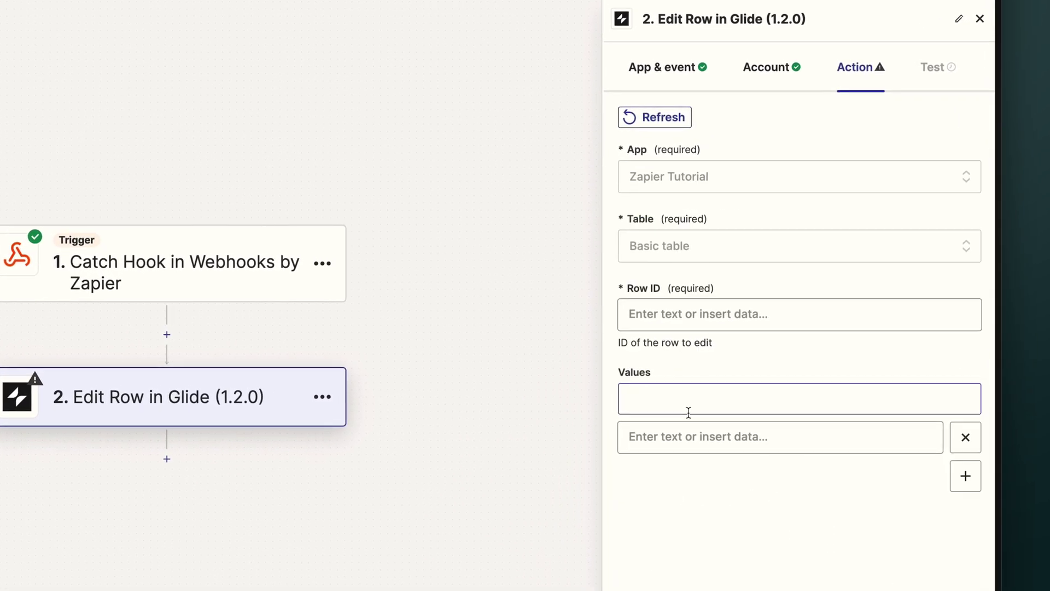
pyautogui.click(702, 256)
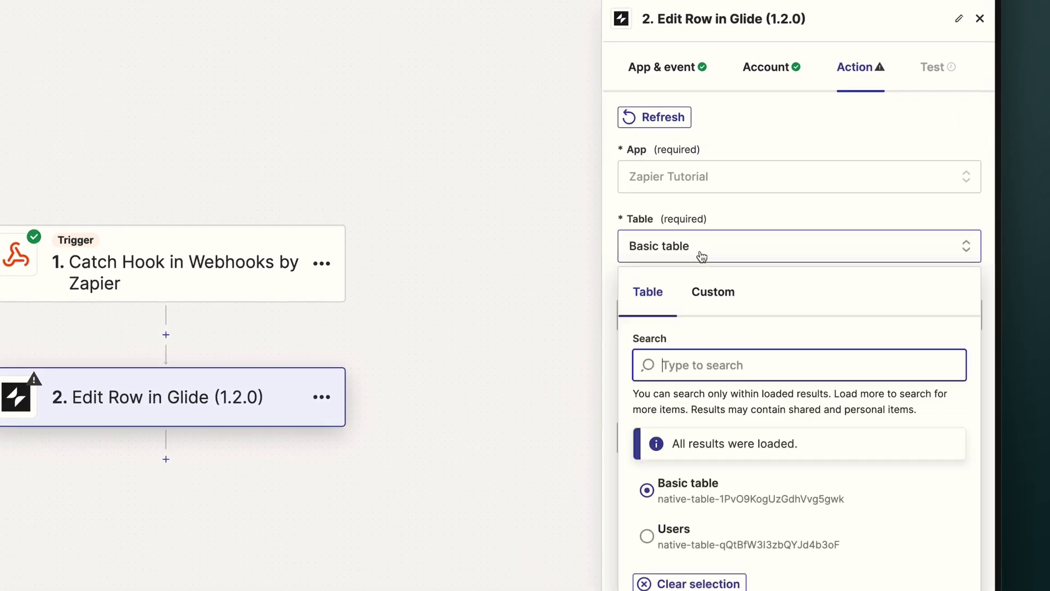
pyautogui.click(712, 225)
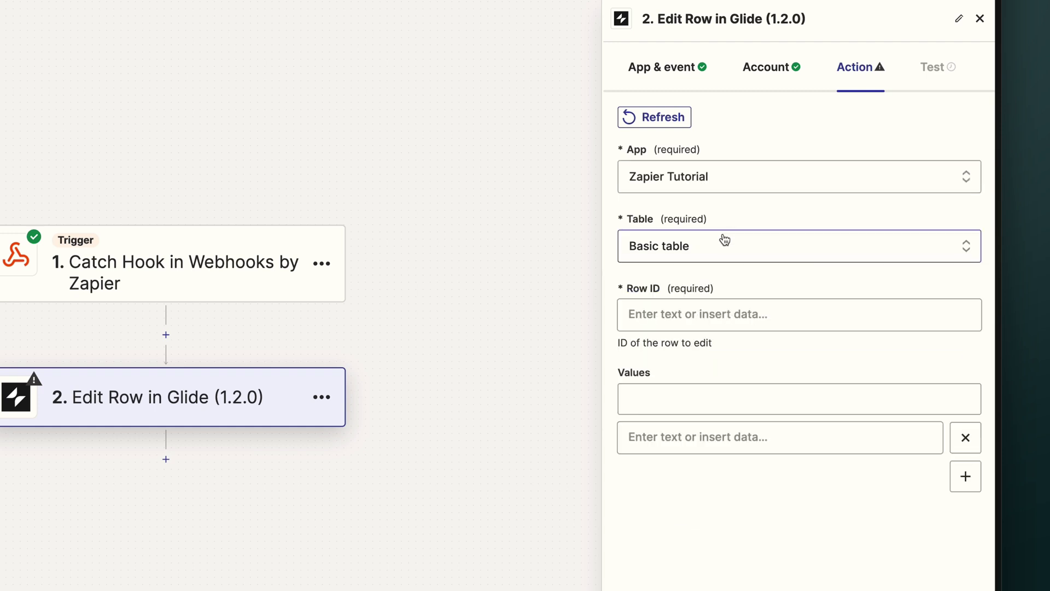
# Use the webhook's Row ID as the row to edit and refresh to list Name and Timestamp fields
pyautogui.click(706, 320)
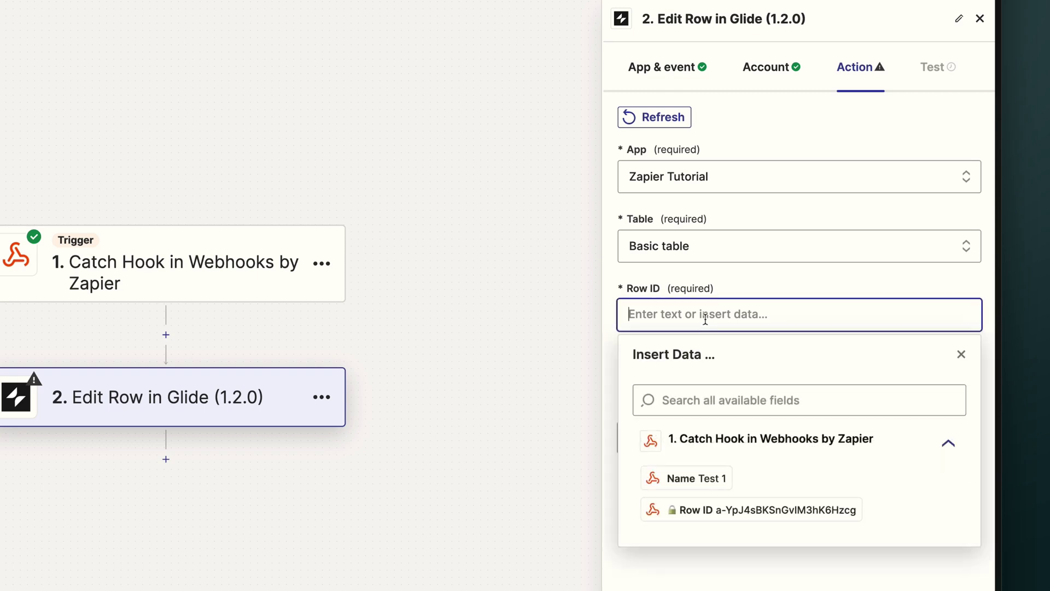
pyautogui.click(766, 509)
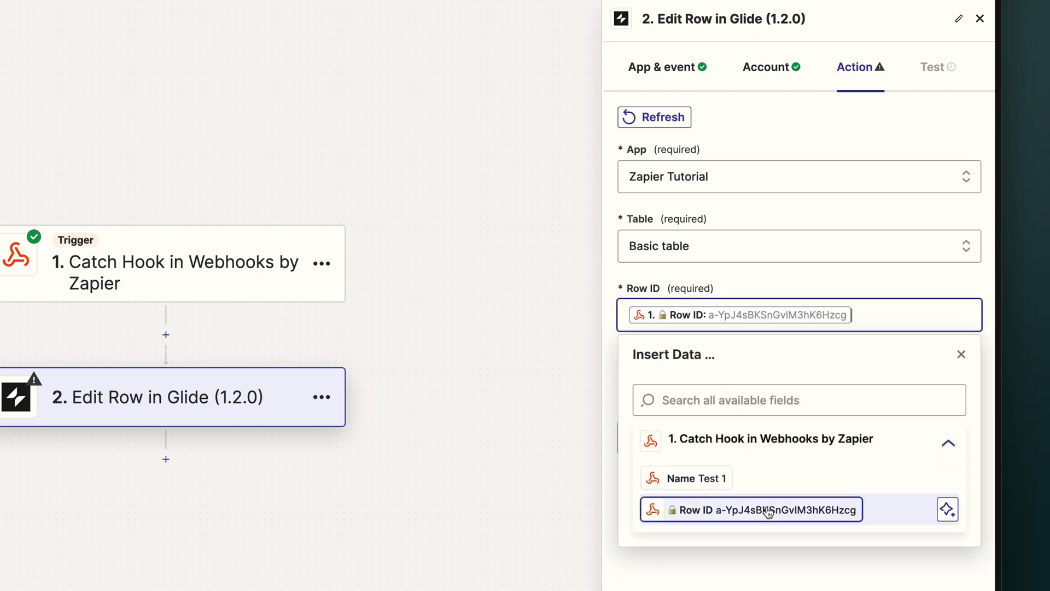
pyautogui.click(754, 572)
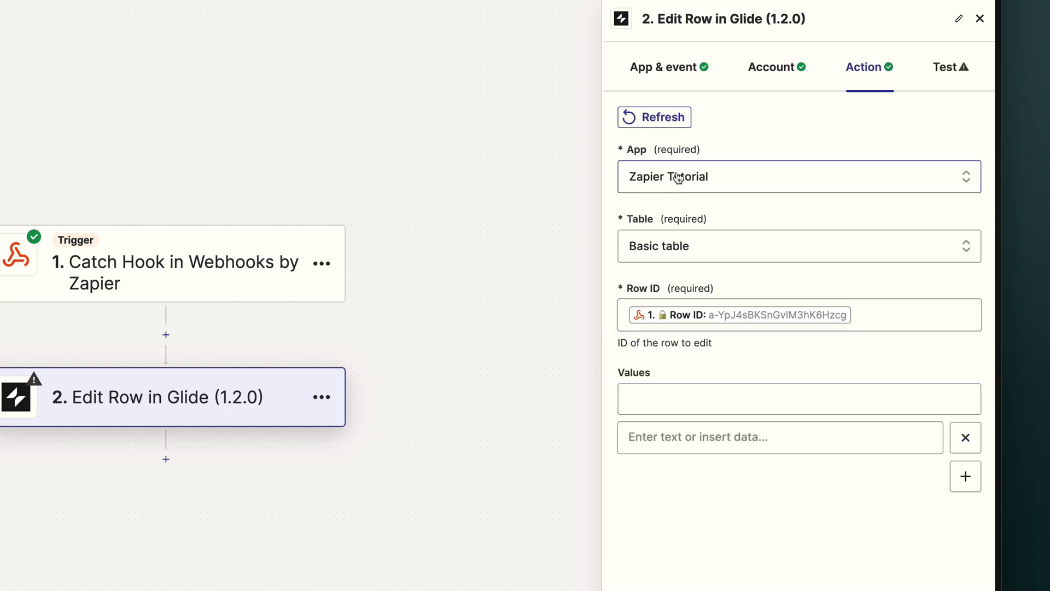
pyautogui.click(662, 118)
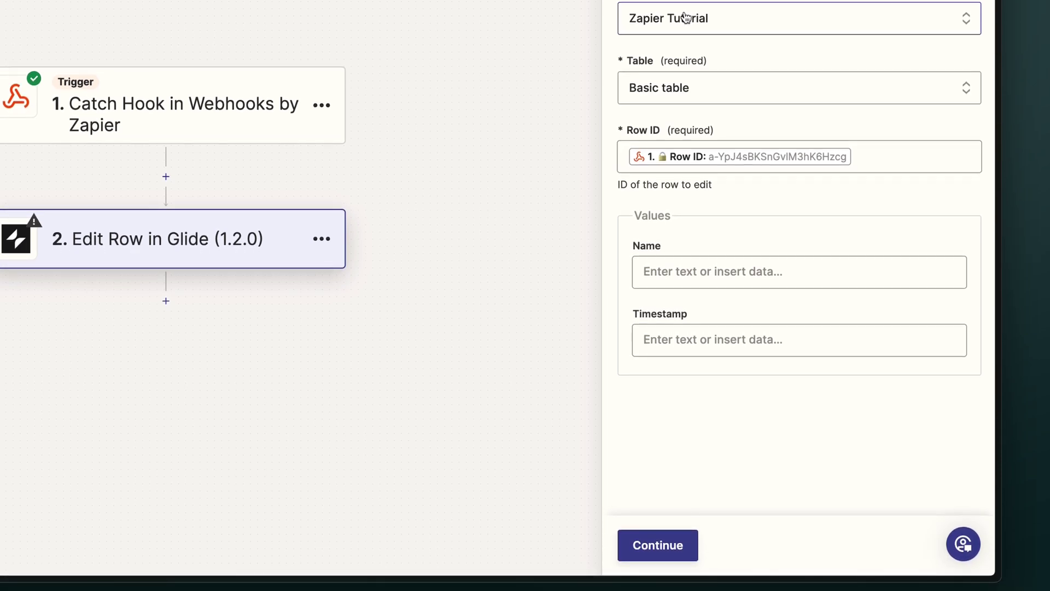
# Set the Name value to 'Echo' followed by the webhook's Name data
pyautogui.click(727, 271)
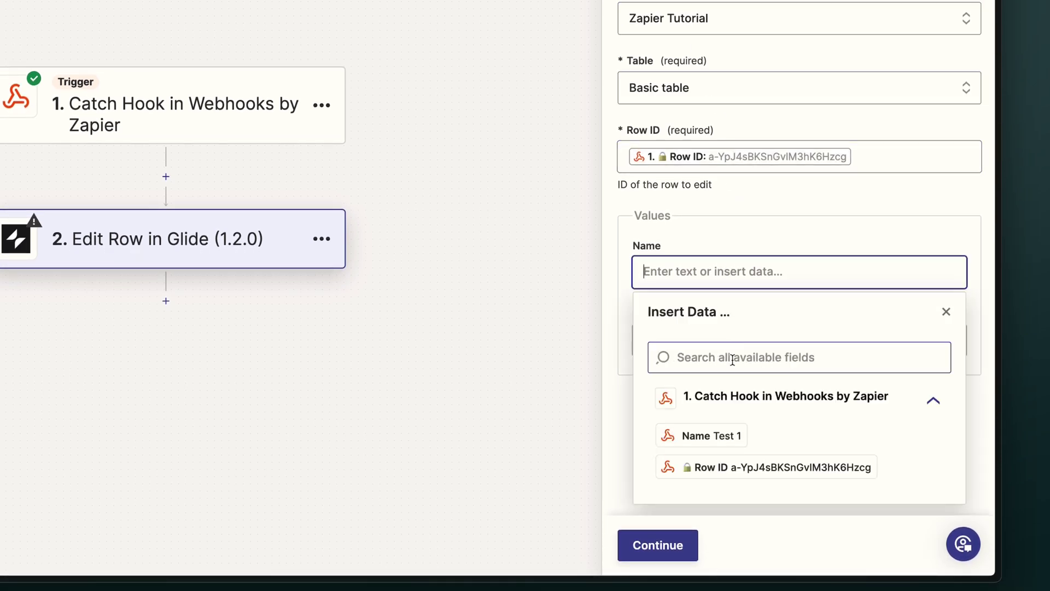
pyautogui.click(718, 435)
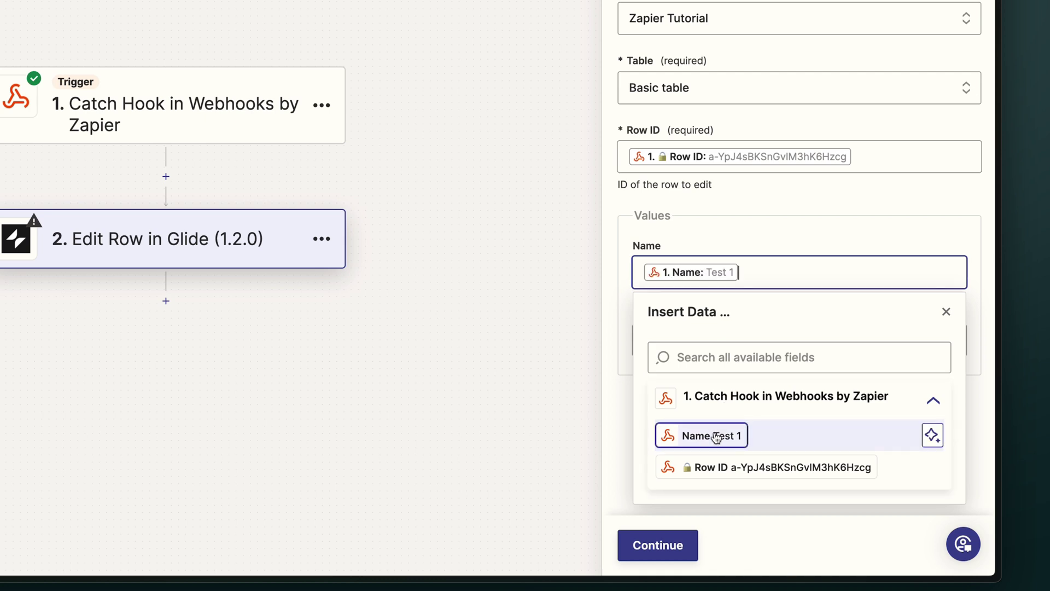
pyautogui.click(639, 272)
pyautogui.write('Echo')
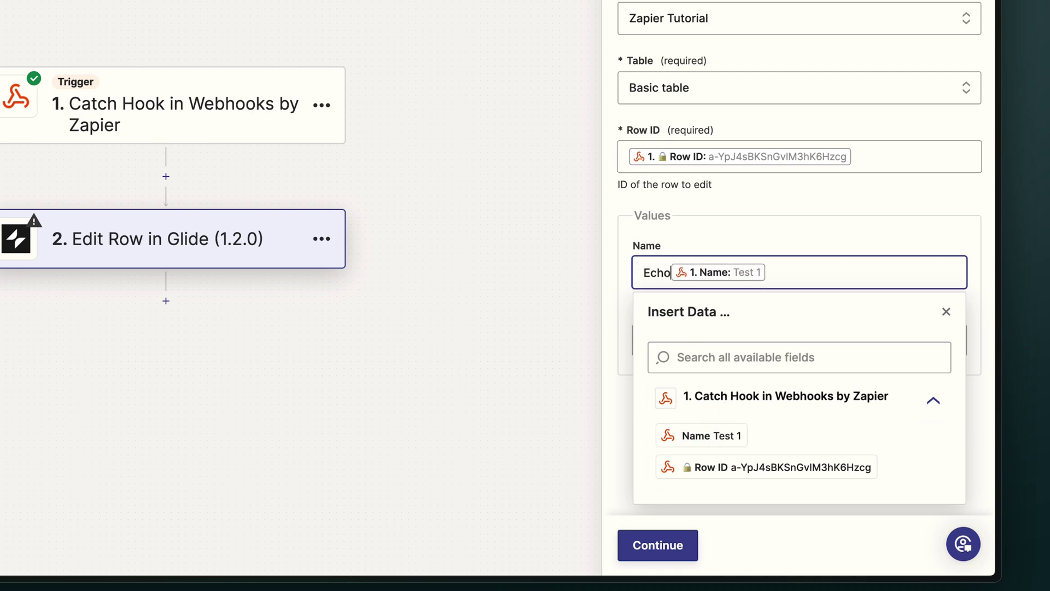
pyautogui.click(730, 245)
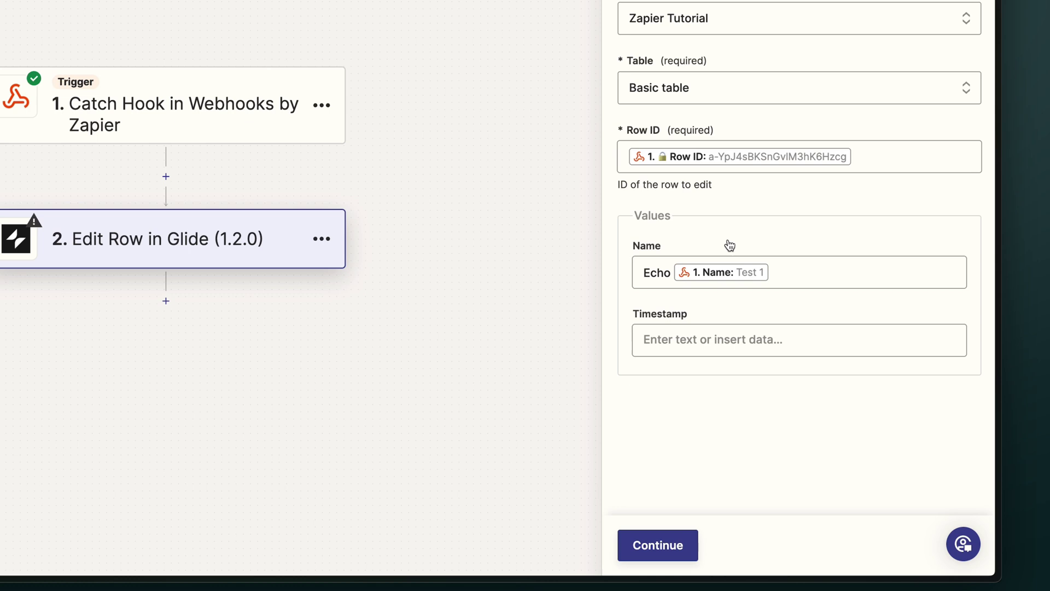
# Fill Timestamp with the current time and publish the Zap
pyautogui.click(730, 337)
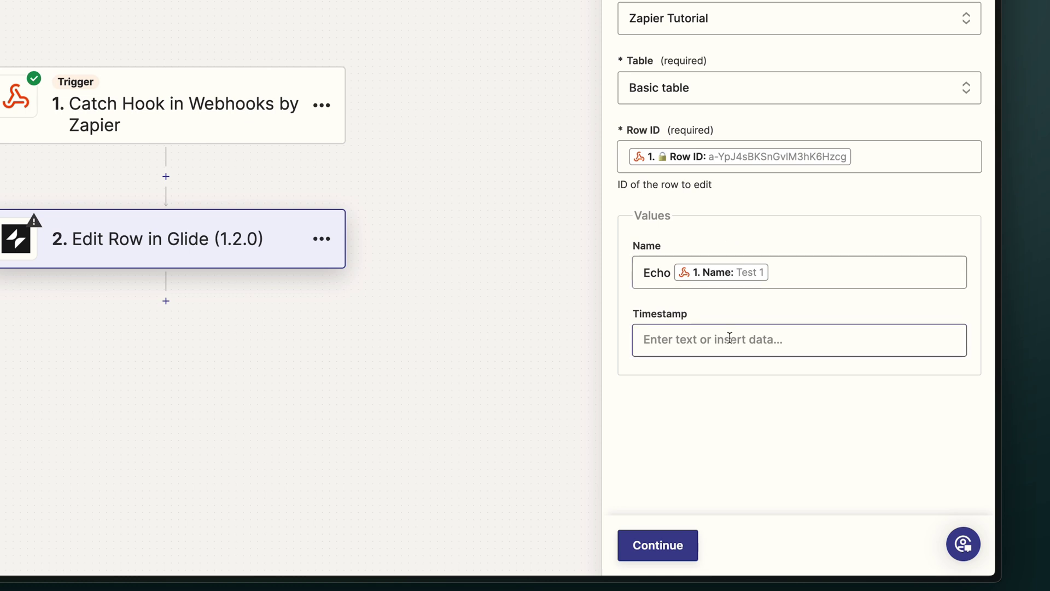
pyautogui.hotkey('ctrl', 'v')
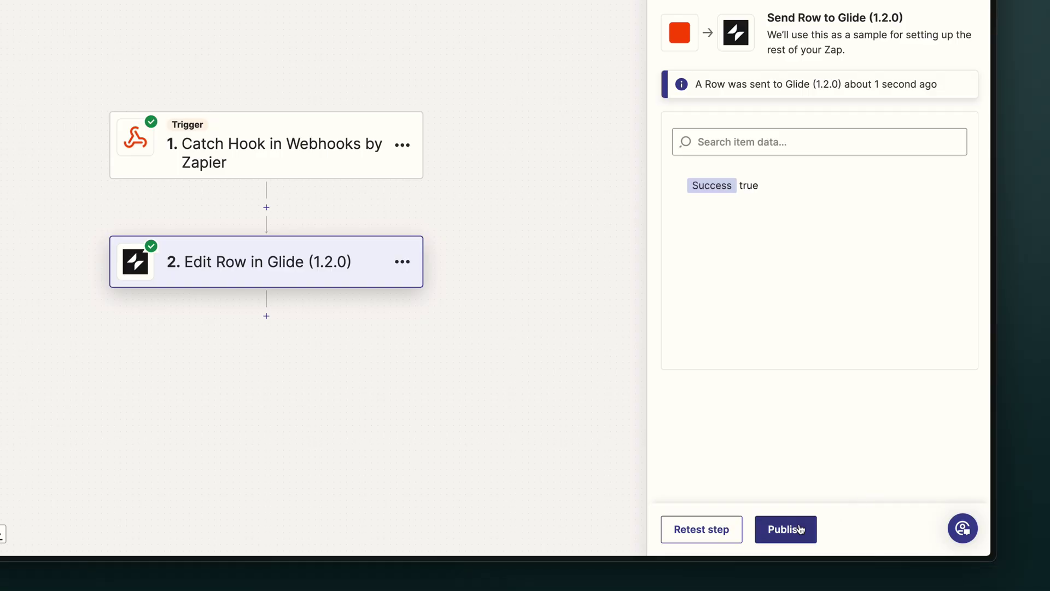
pyautogui.click(786, 530)
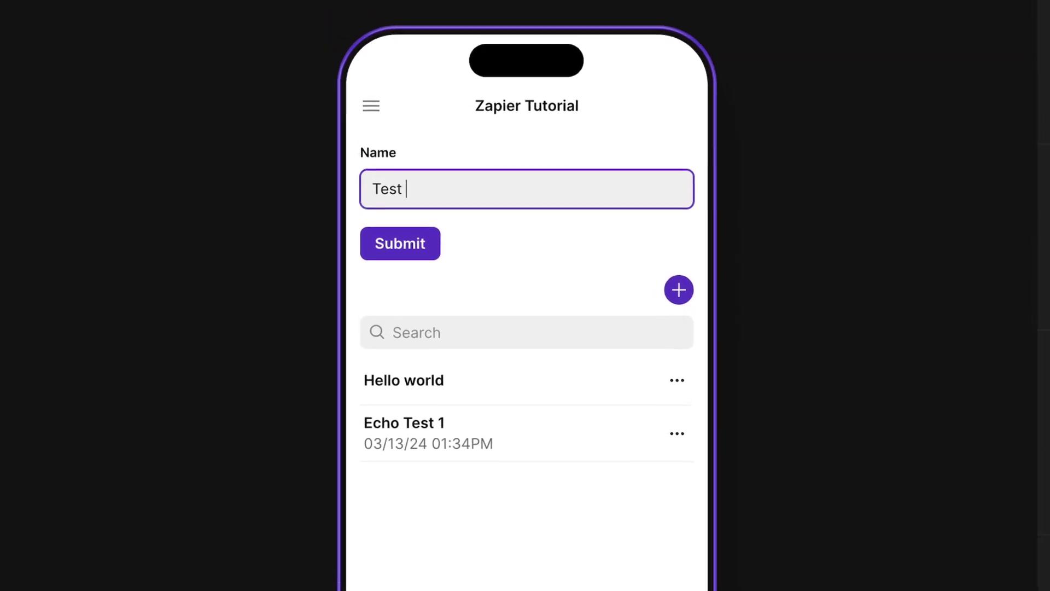
# Submit 'Test 2' through the Glide form and watch its new row in the Data table
pyautogui.write('2')
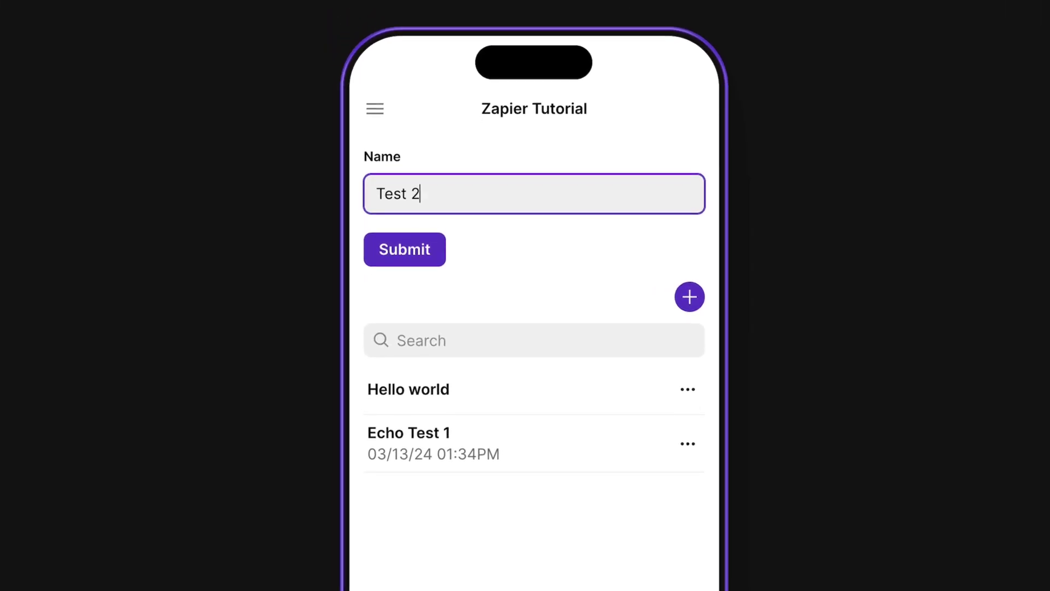
pyautogui.click(418, 244)
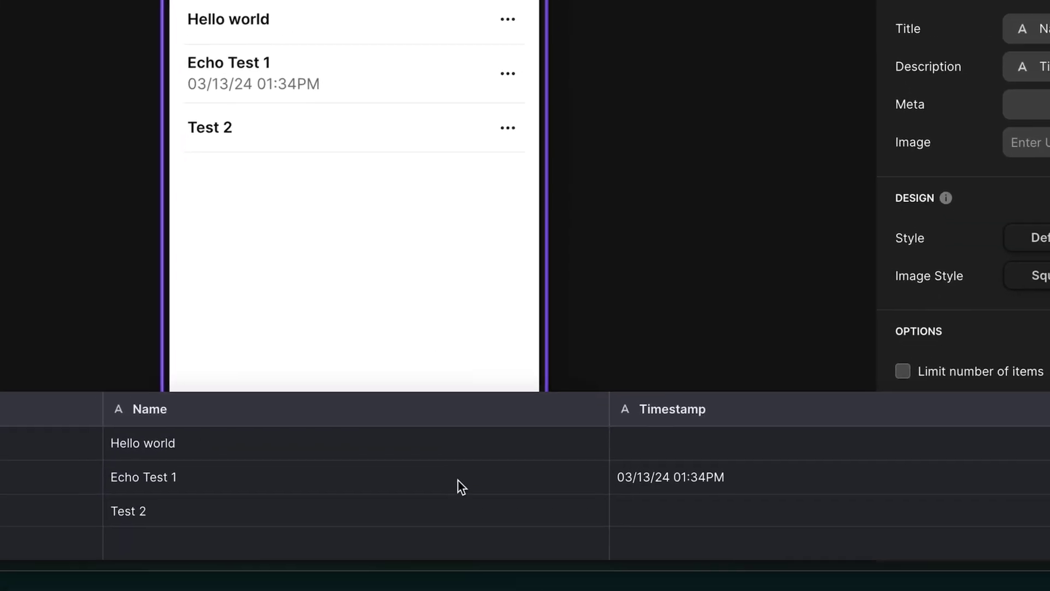
pyautogui.click(459, 510)
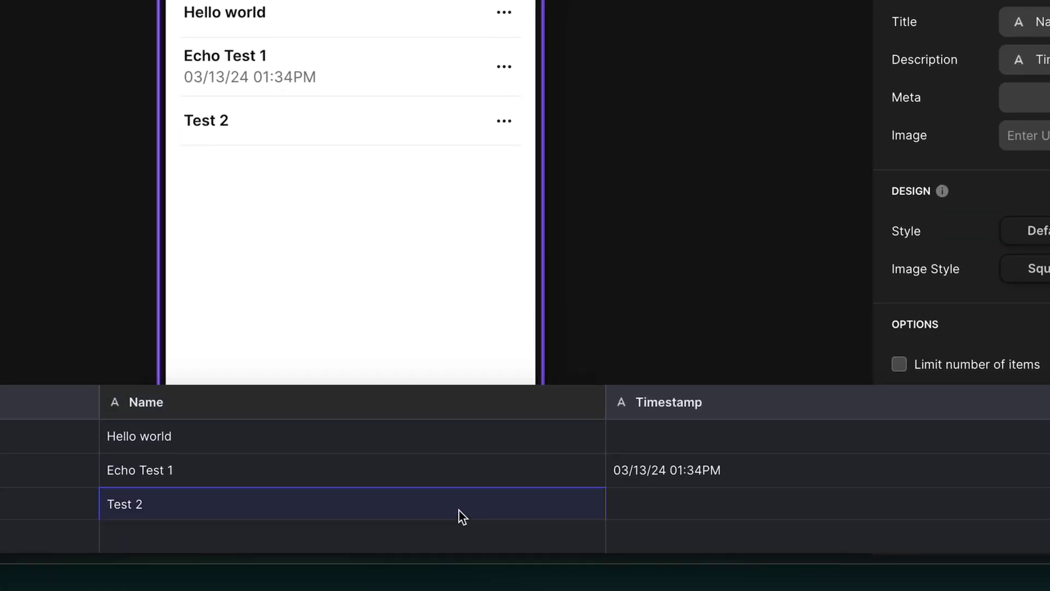